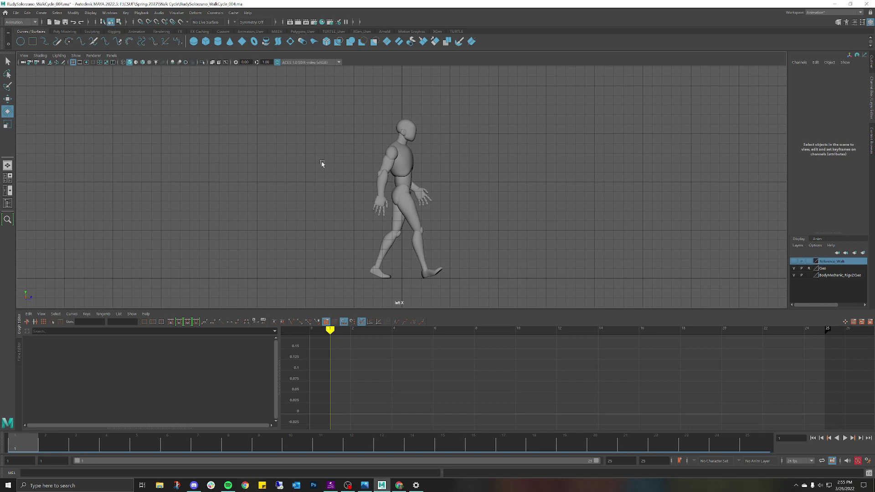
- Switch the menu set to Rendering, then back to Animation
click(36, 22)
click(22, 58)
click(36, 22)
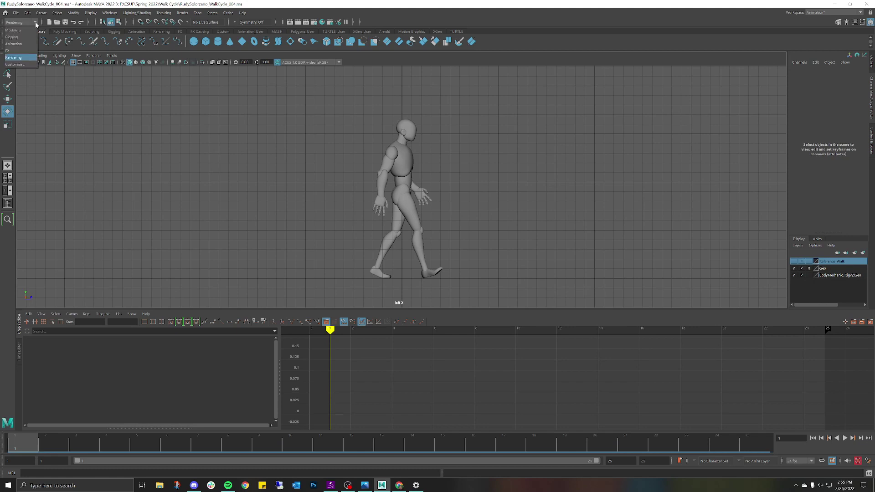
click(20, 43)
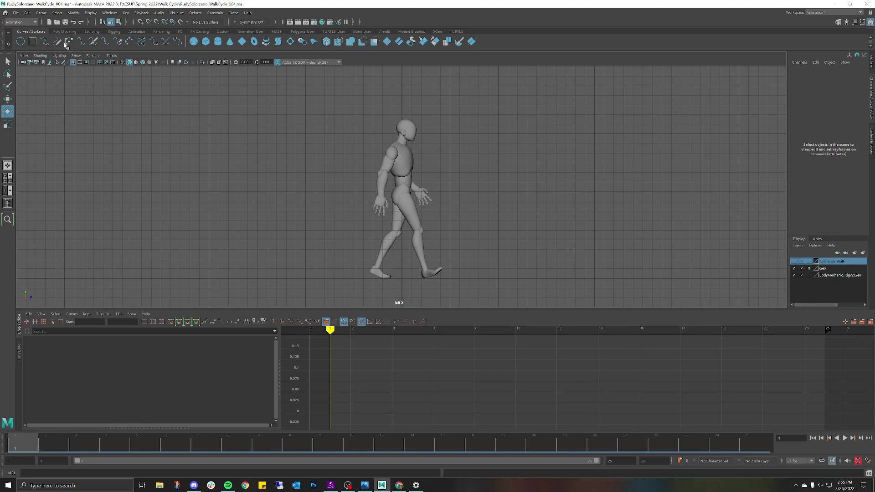
- Create a new camera from Create > Cameras > Camera and pull the side view back
click(43, 16)
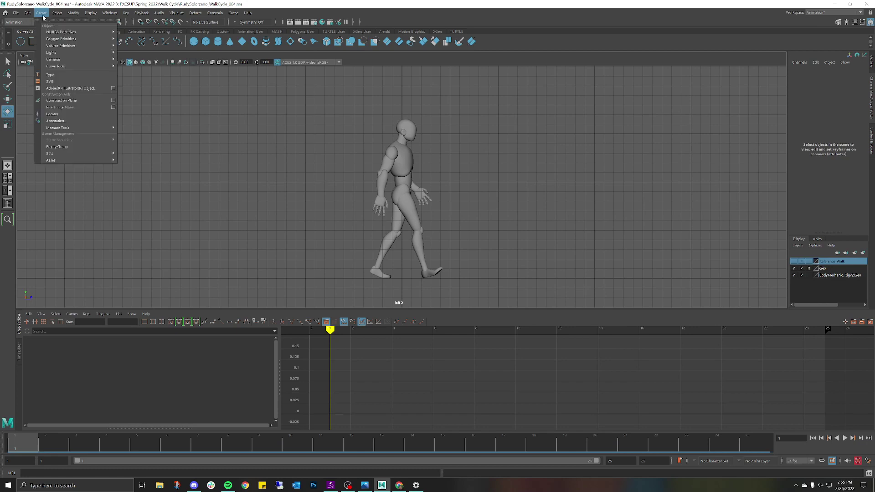
mouse_move(60, 60)
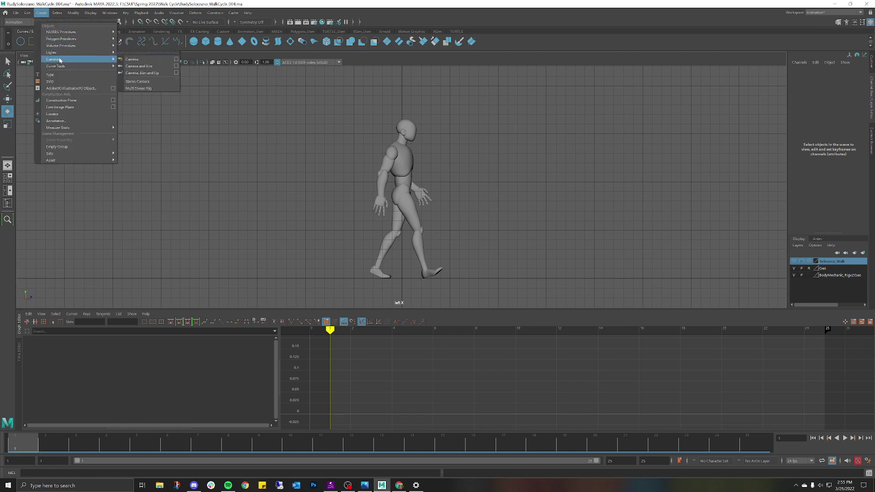
click(132, 59)
scroll(456, 232, down, 2)
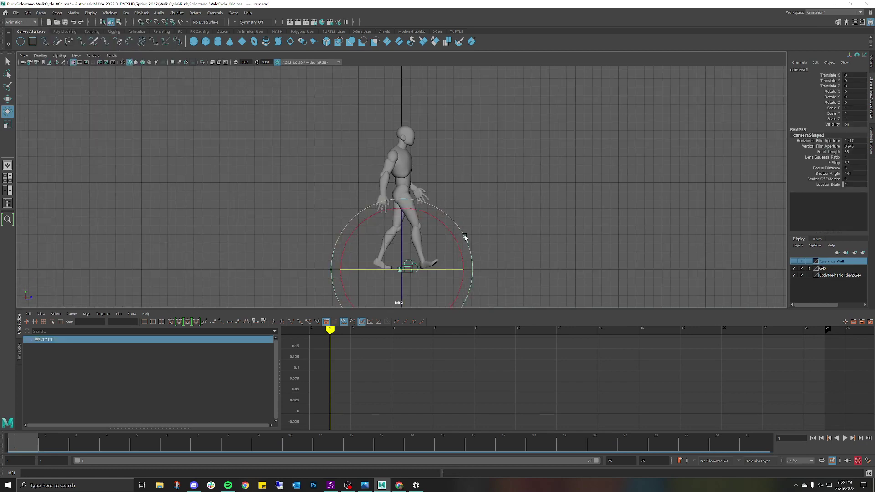
alt+middle_drag(465, 238, 461, 206)
- Move the camera to Translate Y 8.928 and Z 21.901, then look through camera1
key(w)
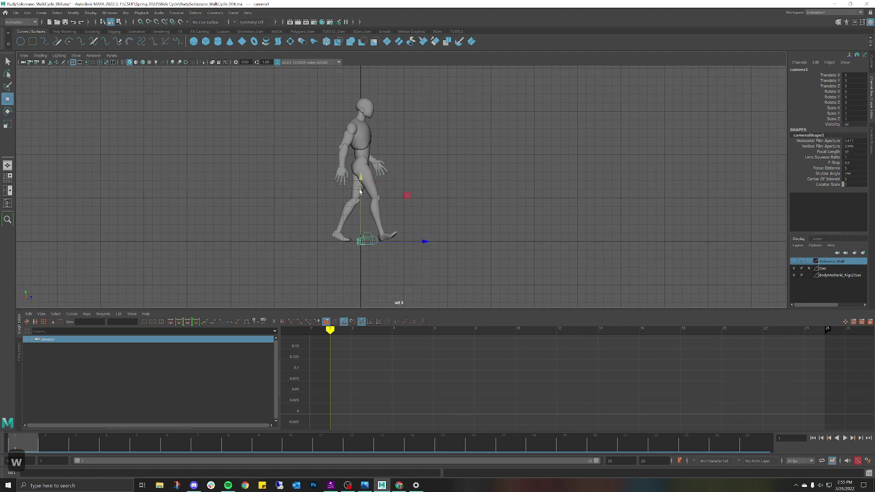
drag(361, 189, 361, 111)
drag(408, 167, 611, 170)
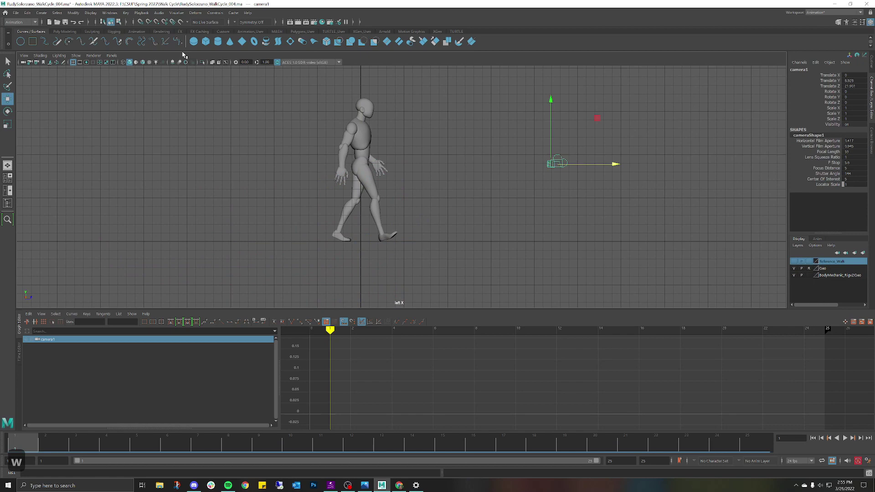
click(112, 56)
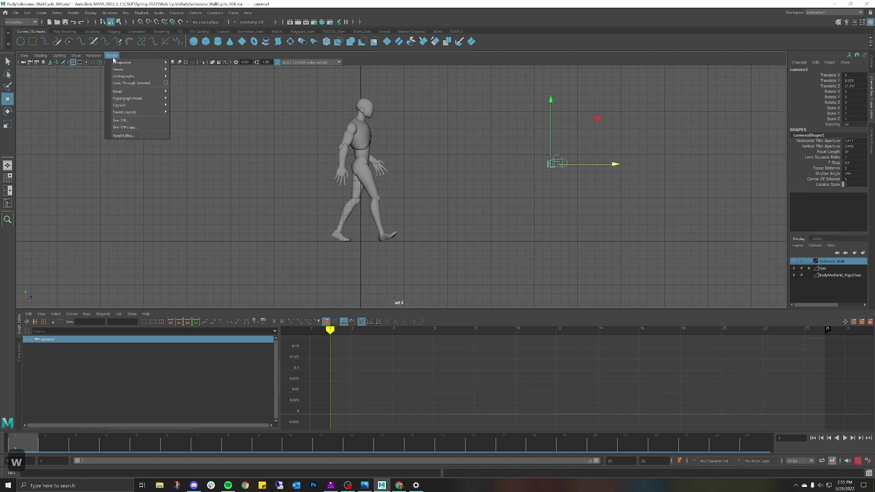
click(132, 84)
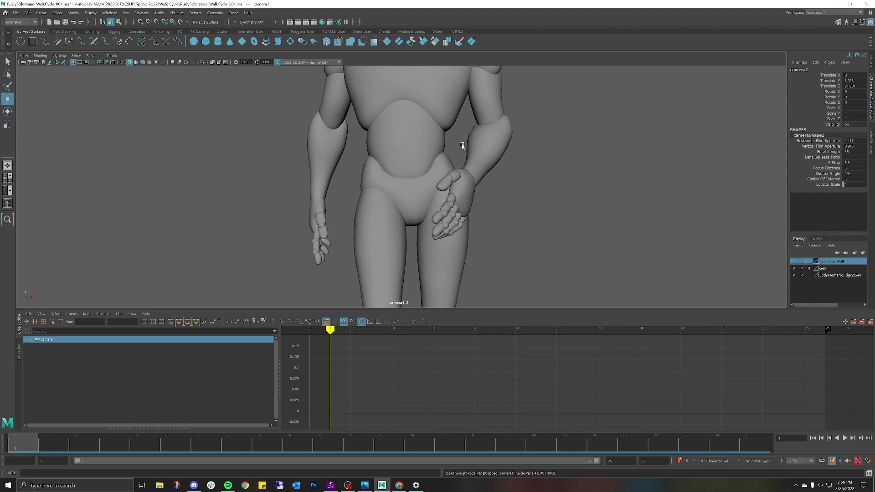
- Show camera1's film gate, keep camera1 maximized after the four-view layout, and widen the Channel Box
click(79, 62)
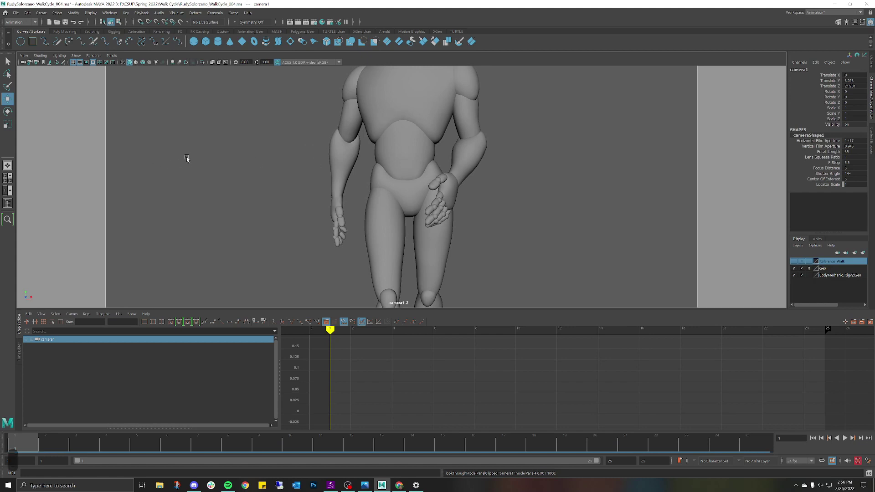
key(space)
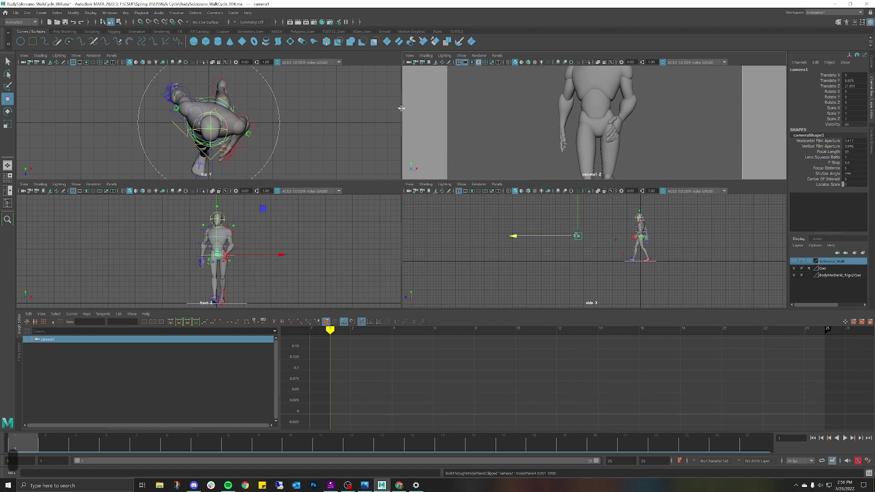
drag(401, 108, 624, 108)
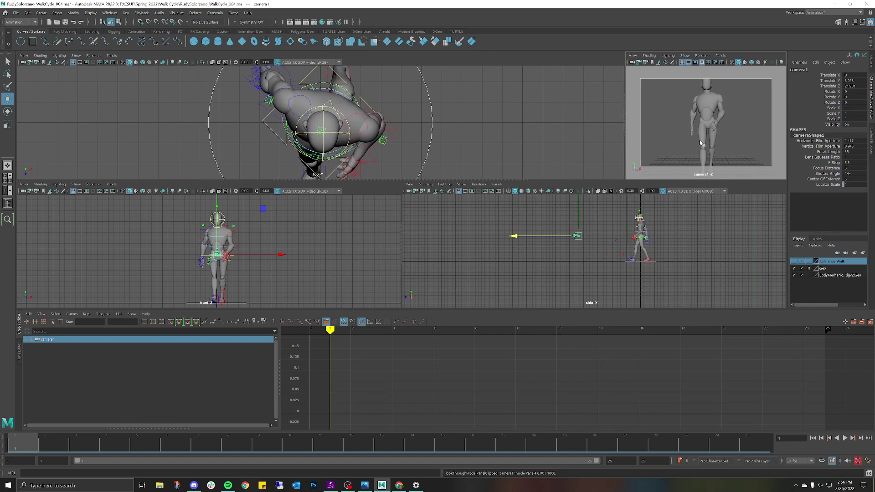
key(space)
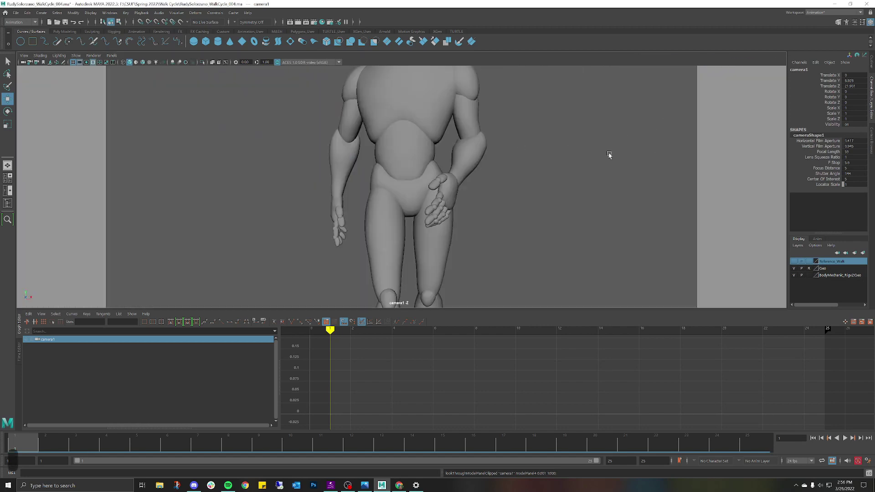
drag(787, 158, 381, 132)
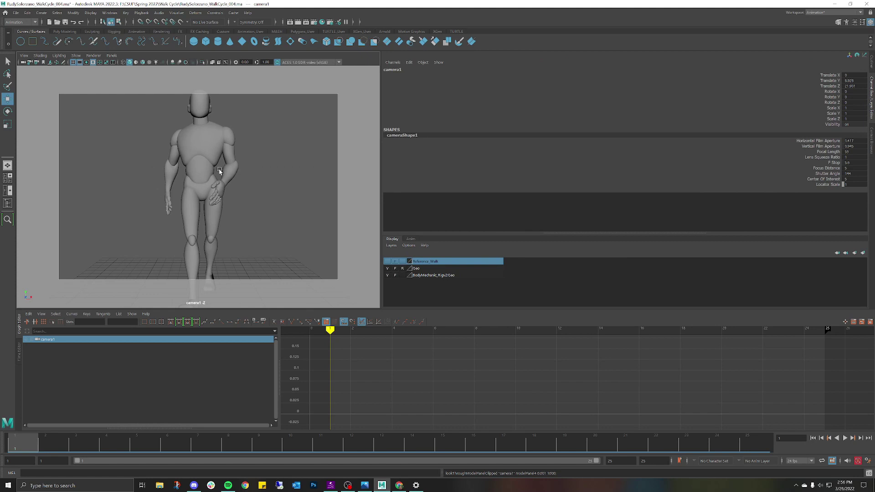
- Dolly camera1 back to Translate Z 36.572, then play, scrub to frame 7, and replay the walk
scroll(220, 171, down, 6)
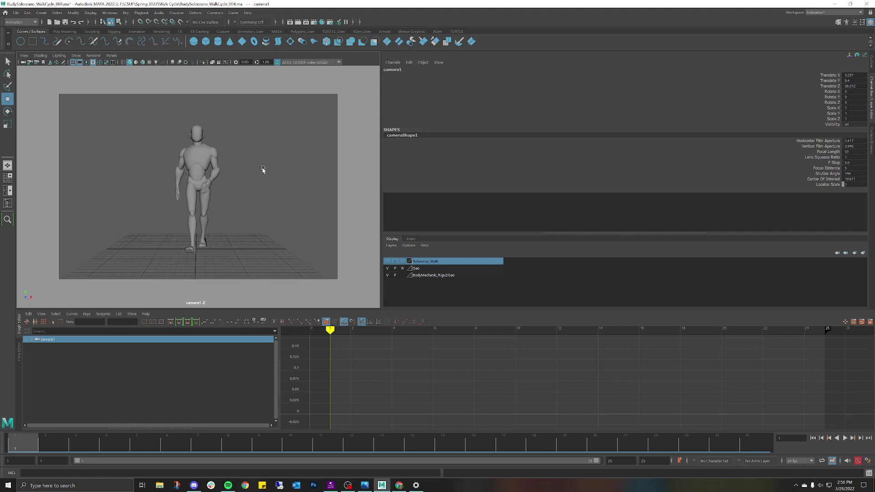
key(alt+v)
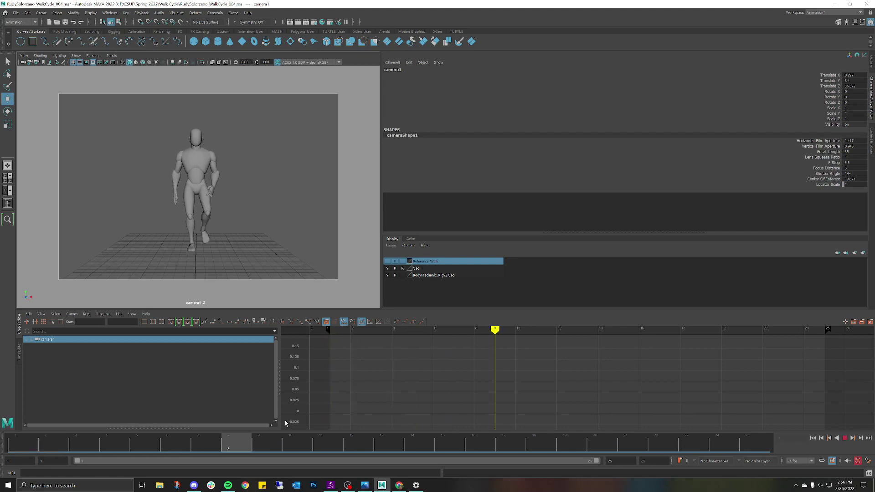
key(alt+shift+v)
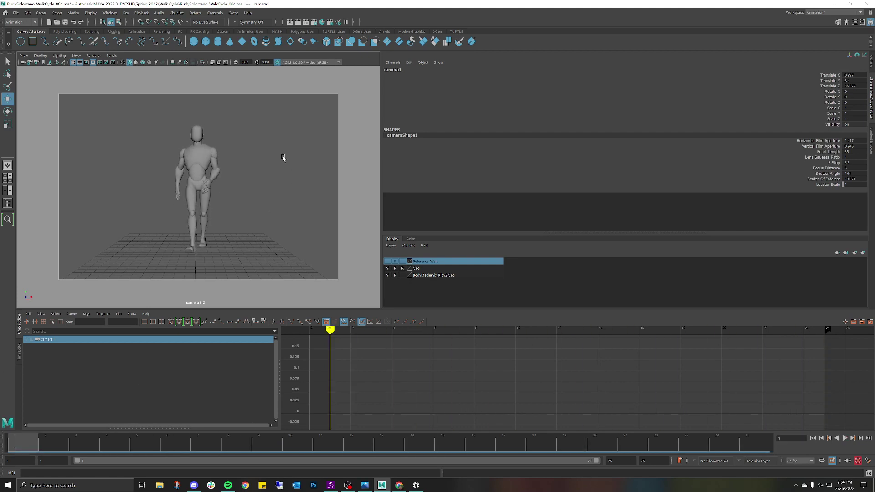
drag(9, 450, 206, 449)
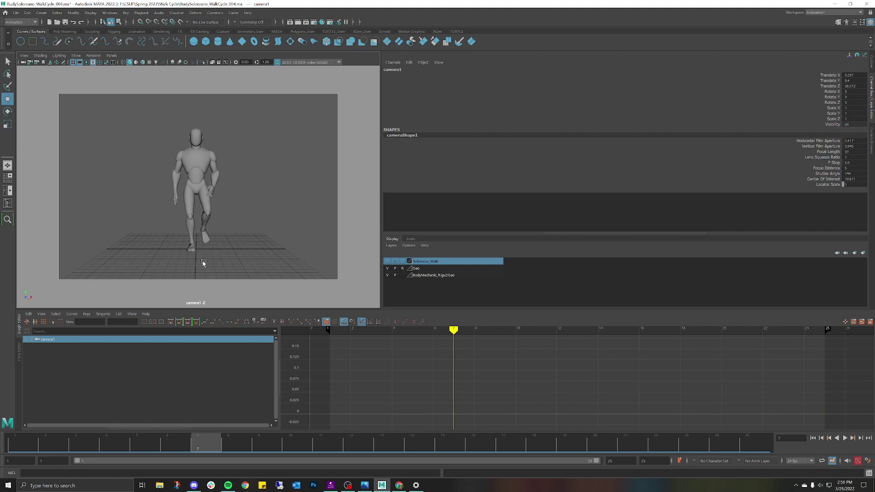
key(alt+v)
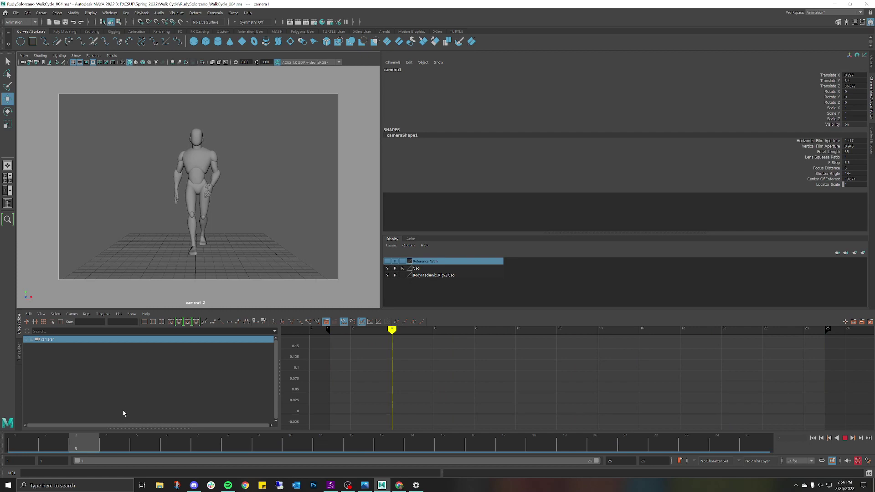
- Stop playback, rename camera1 to Front_Cam, then undo the rename
key(alt+v)
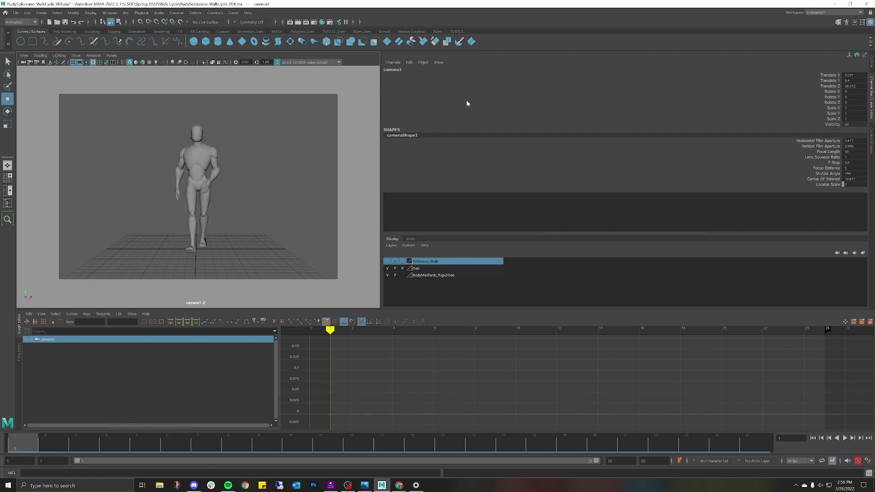
click(393, 70)
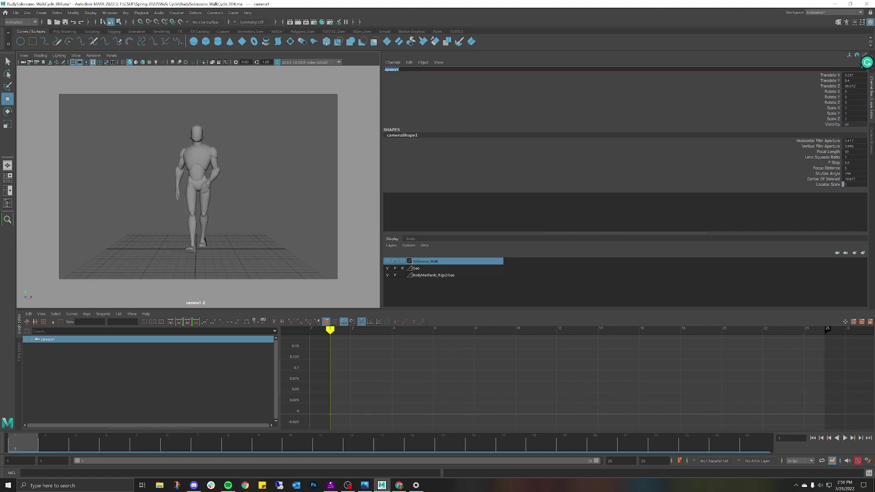
text(Front Cam)
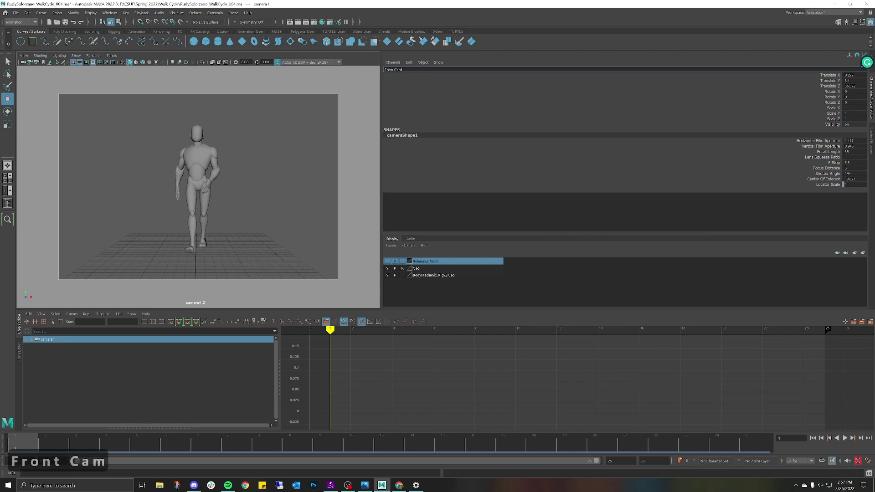
key(Return)
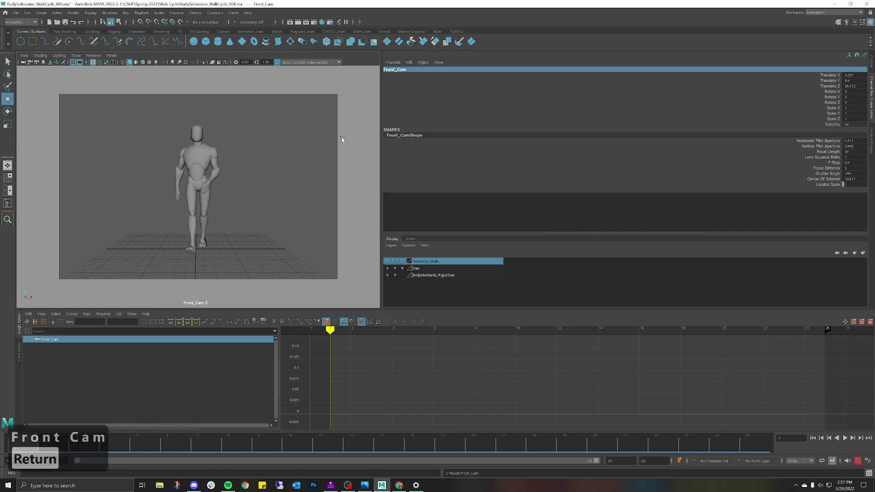
click(830, 75)
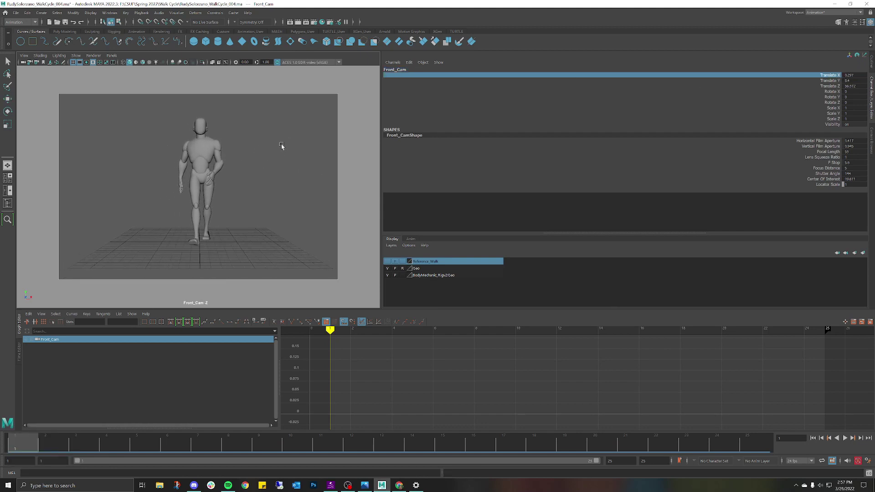
key(ctrl+z)
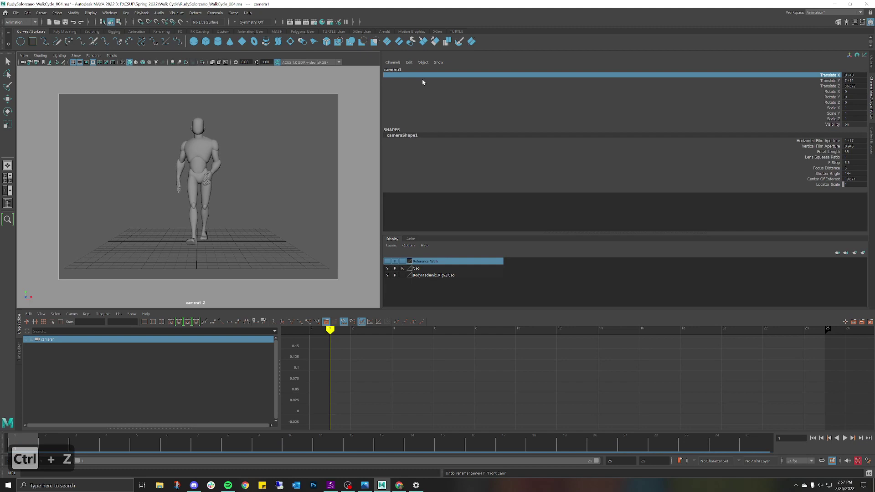
- Rename the camera again, correcting the typo Front_Com to Front_Cam
click(397, 69)
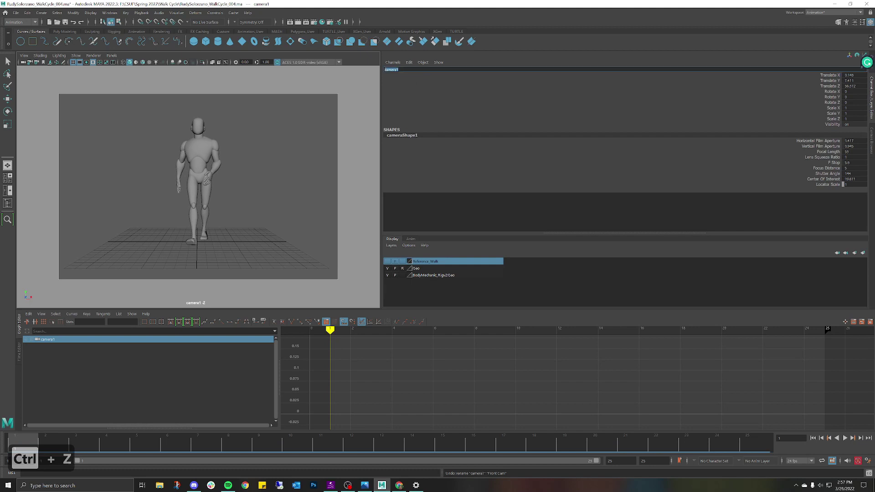
text(Front)
text(_Com)
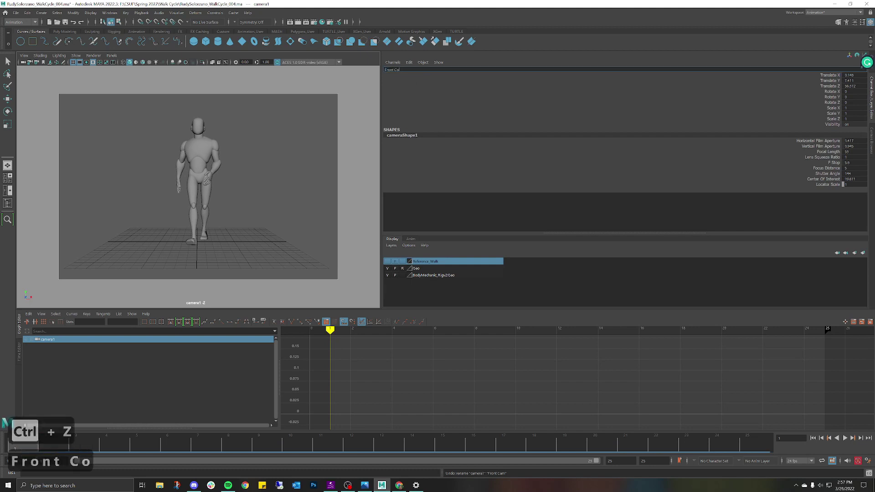
key(Return)
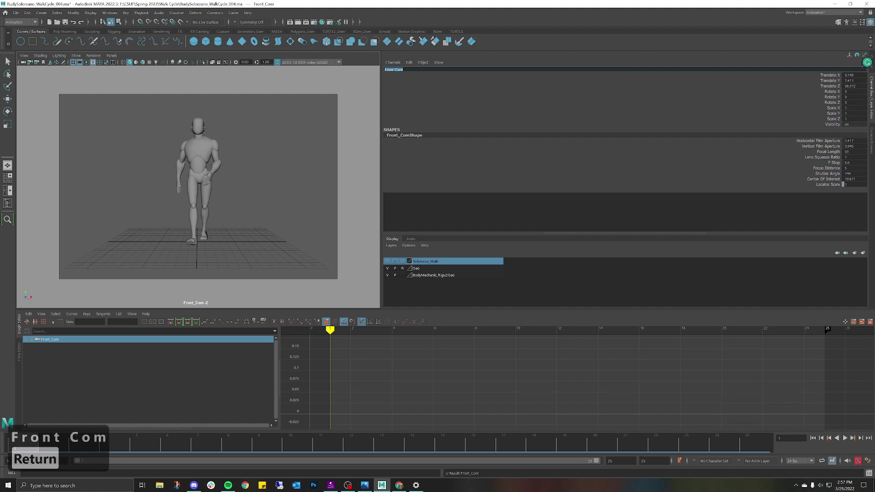
key(BackSpace)
key(BackSpace)
text(am)
key(Return)
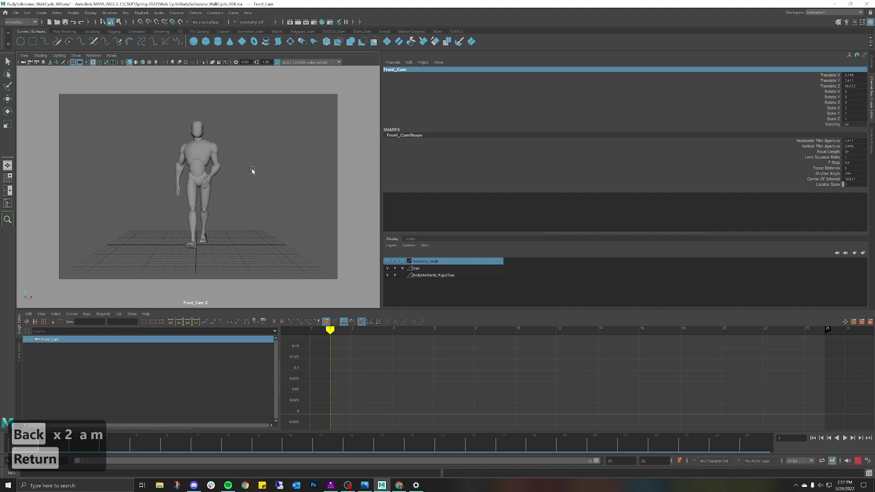
- Select Front_Cam's Translate X through Scale Z channels and Freeze All transforms
click(829, 75)
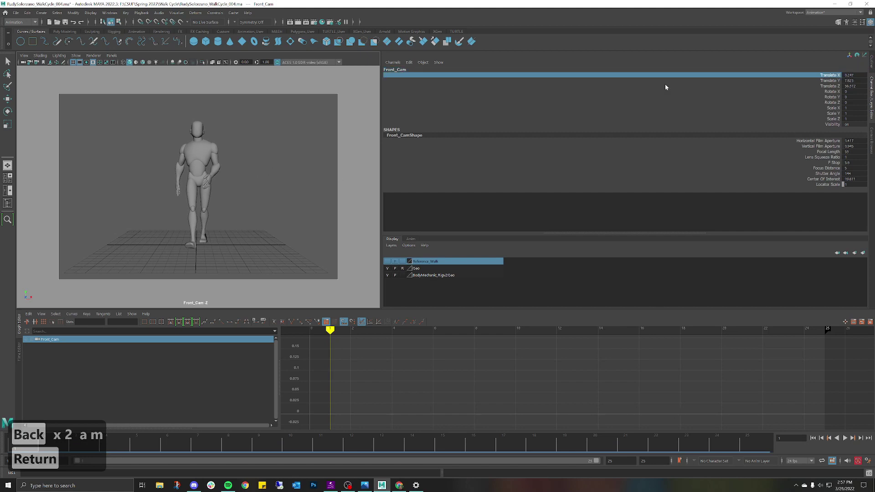
drag(380, 101, 646, 120)
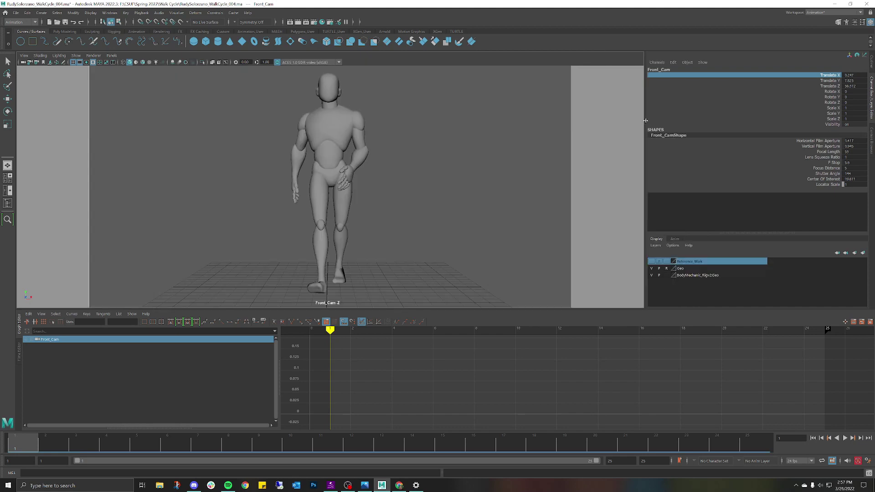
shift+click(833, 120)
right_click(832, 104)
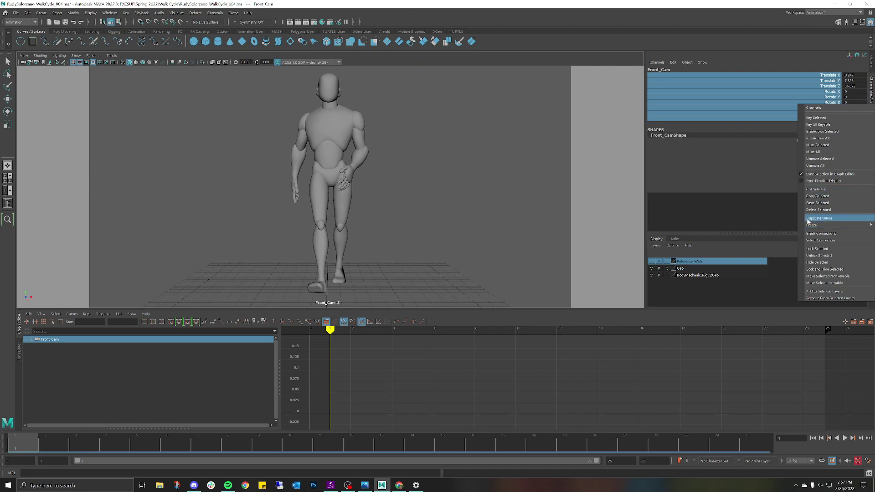
mouse_move(800, 225)
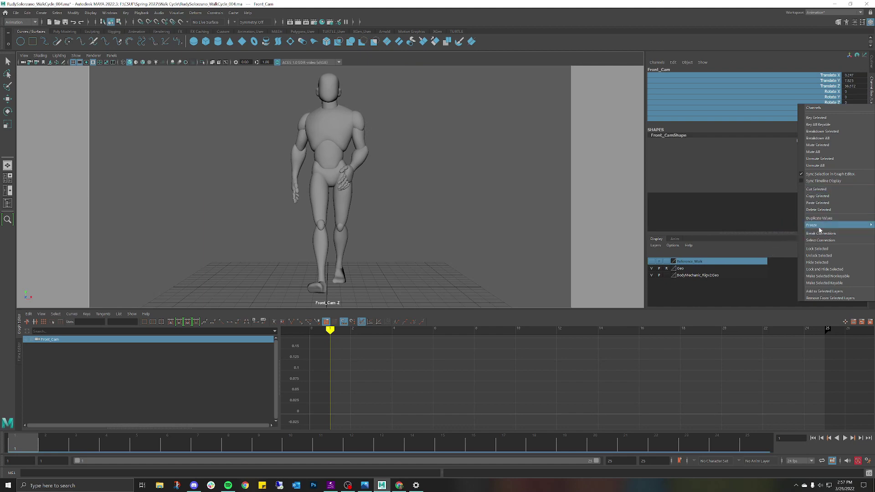
click(777, 246)
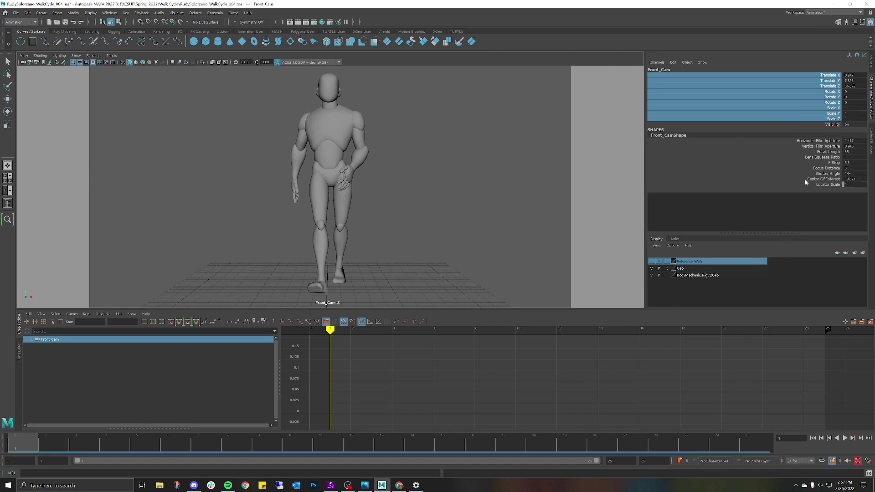
click(834, 75)
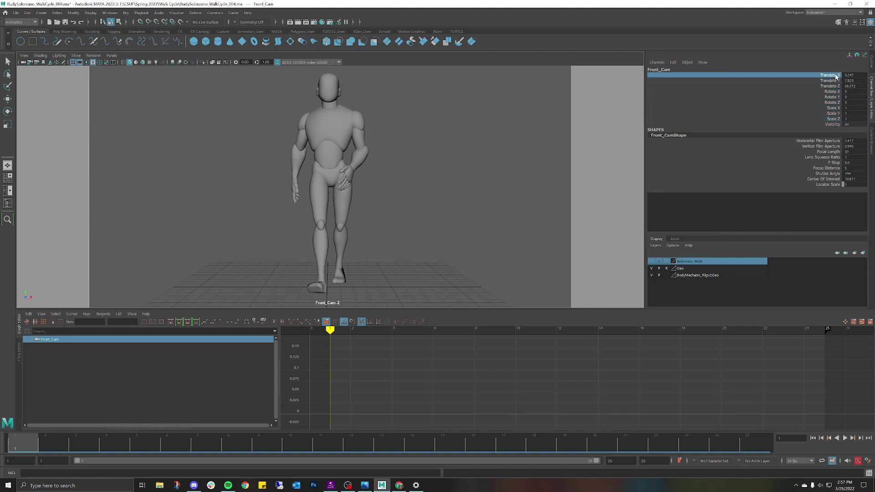
shift+click(837, 119)
right_click(838, 121)
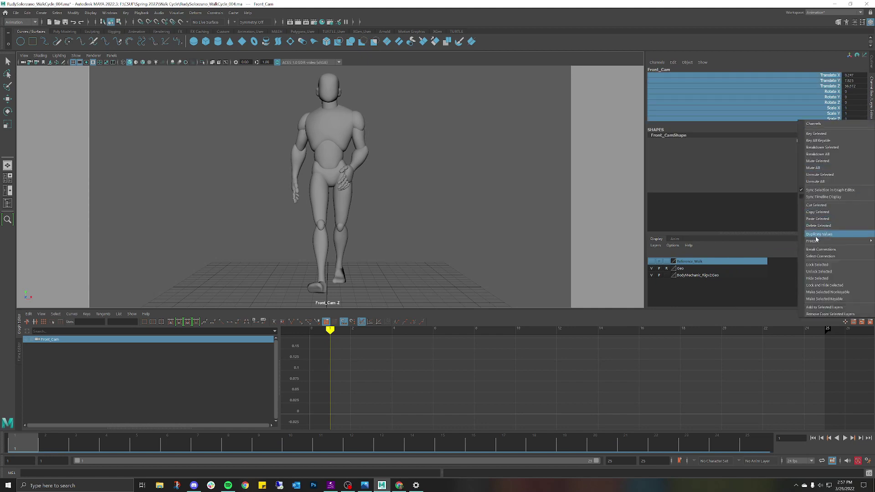
mouse_move(816, 241)
click(767, 261)
- Lock the selected transform channels and deselect Front_Cam
right_click(834, 107)
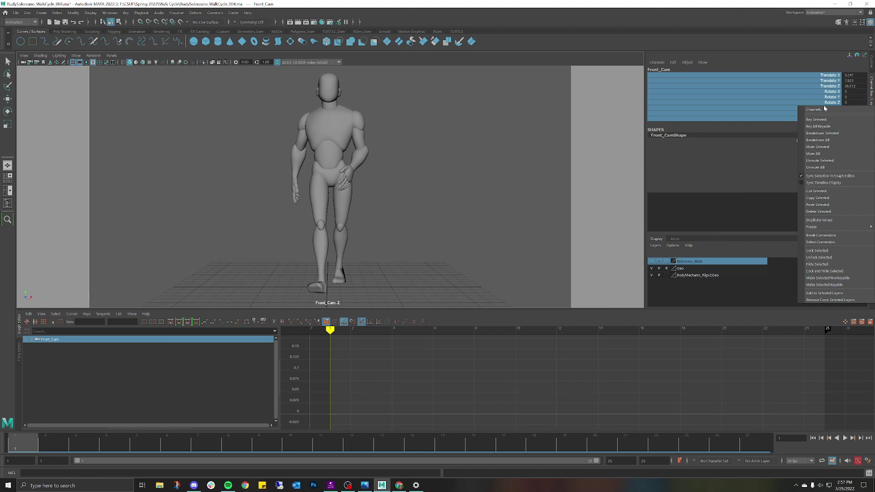
click(826, 253)
click(598, 149)
key(w)
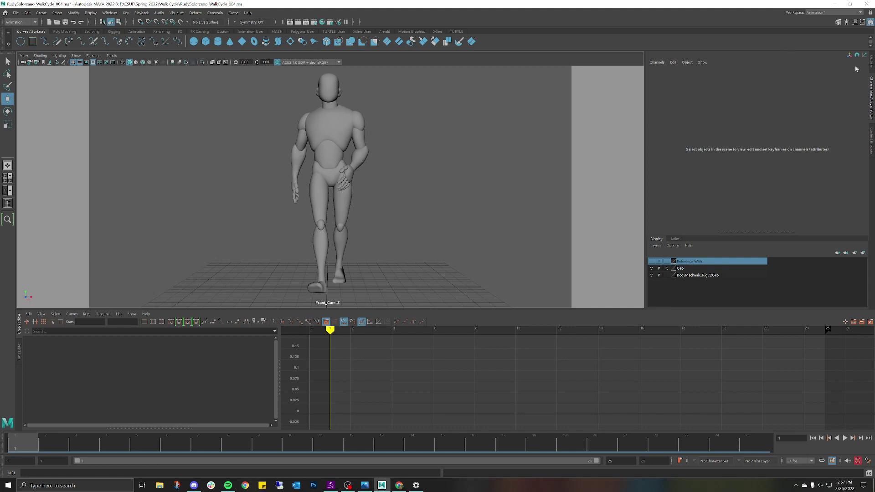
- Select Front_Cam in the Outliner and unlock its Translate X through Scale Z channels
click(871, 67)
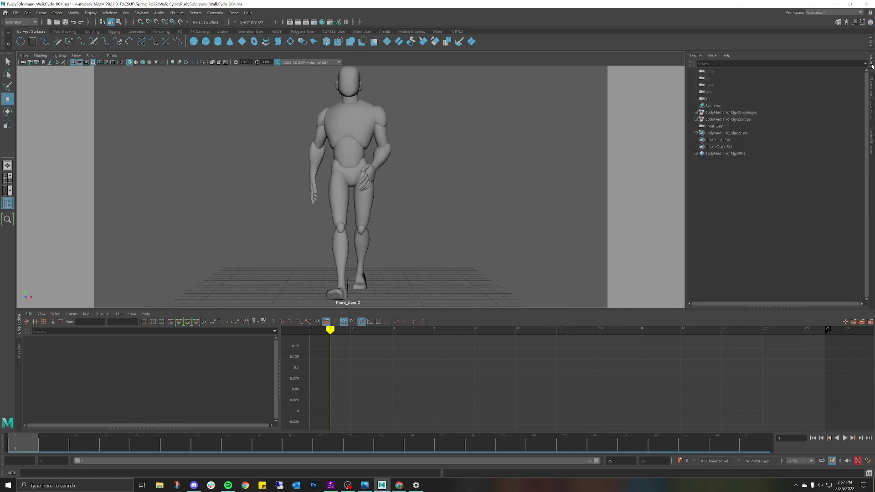
click(721, 128)
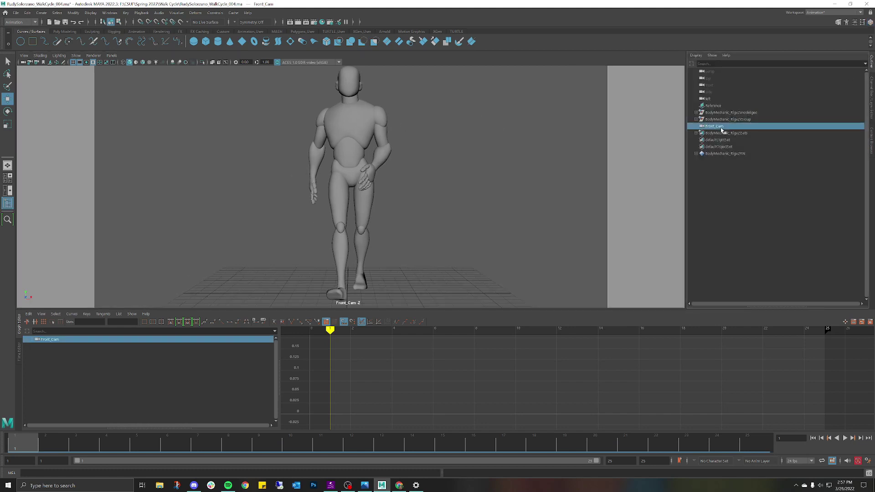
click(871, 94)
click(832, 75)
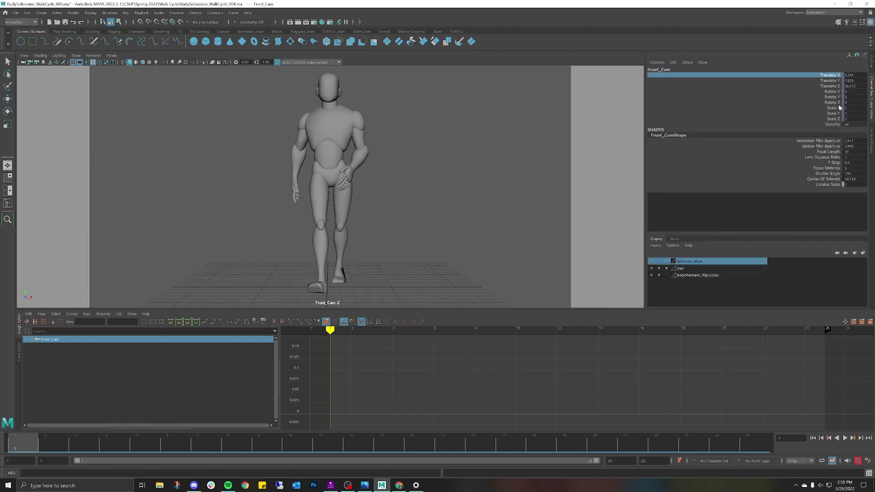
shift+click(837, 119)
right_click(834, 109)
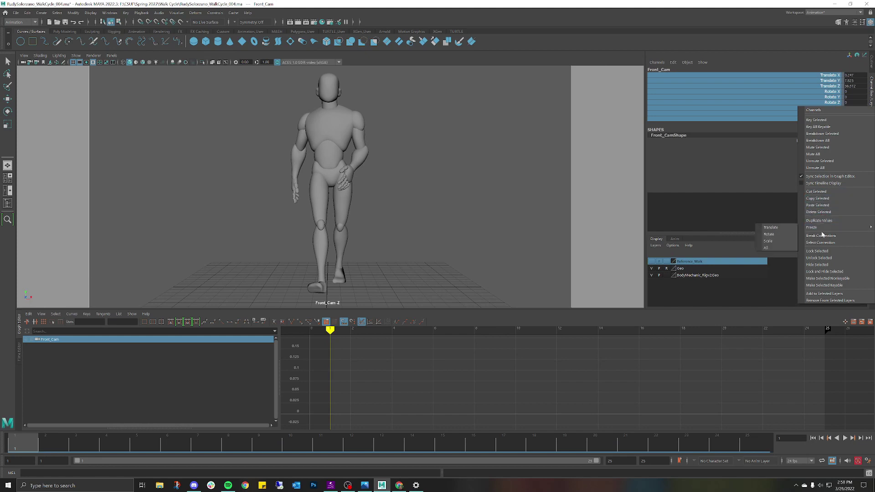
click(817, 257)
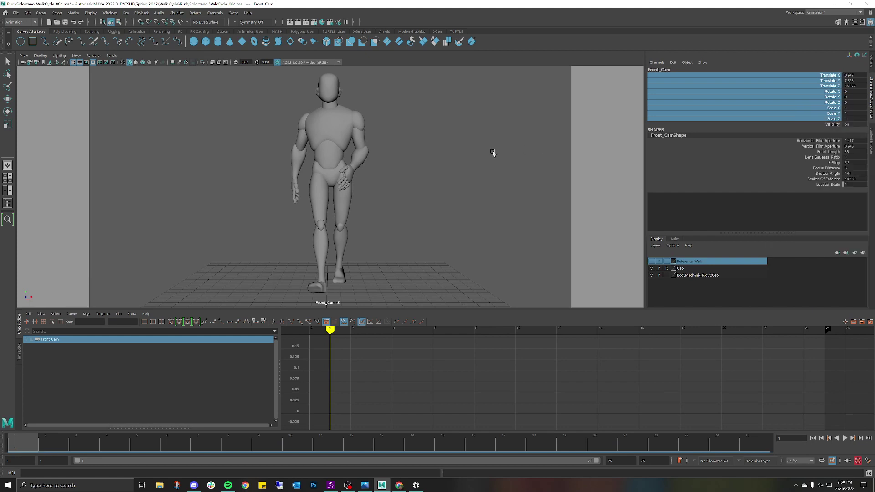
- Reframe the character slightly, relock the transform channels, and deselect Front_Cam
alt+middle_drag(492, 152, 422, 136)
right_click(782, 104)
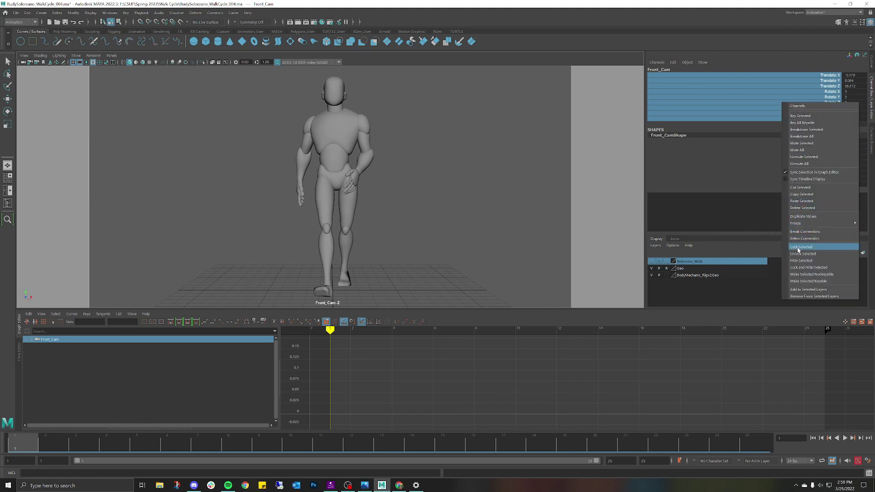
click(744, 231)
click(592, 133)
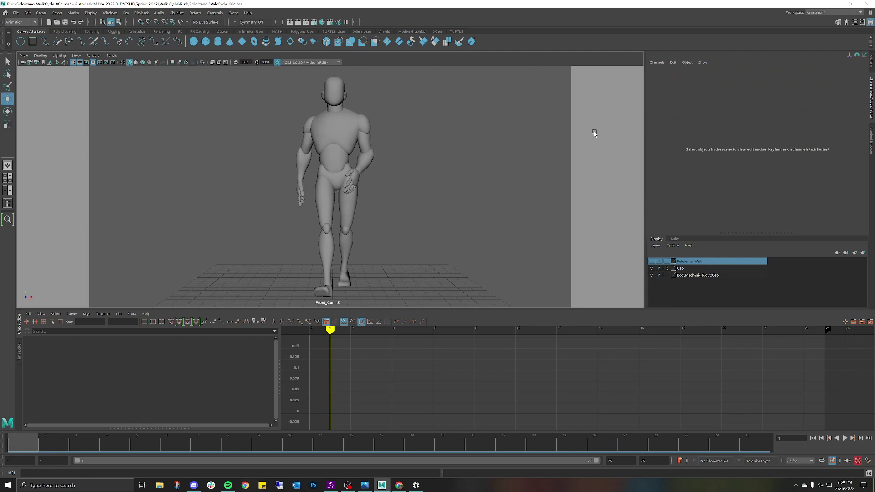
- Switch the viewport to the Left side view using the hotbox
key(w)
key(space)
drag(295, 143, 287, 139)
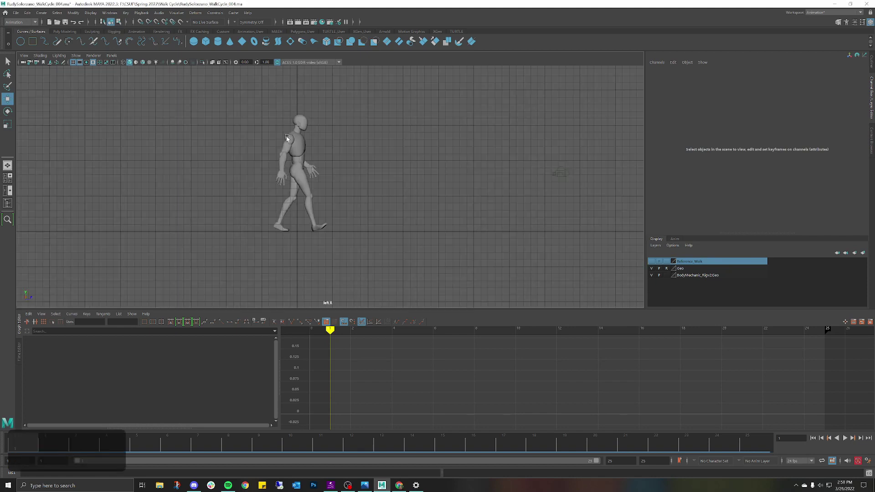
- Create a new camera, camera1, and nudge it slightly along Z
click(45, 14)
mouse_move(61, 59)
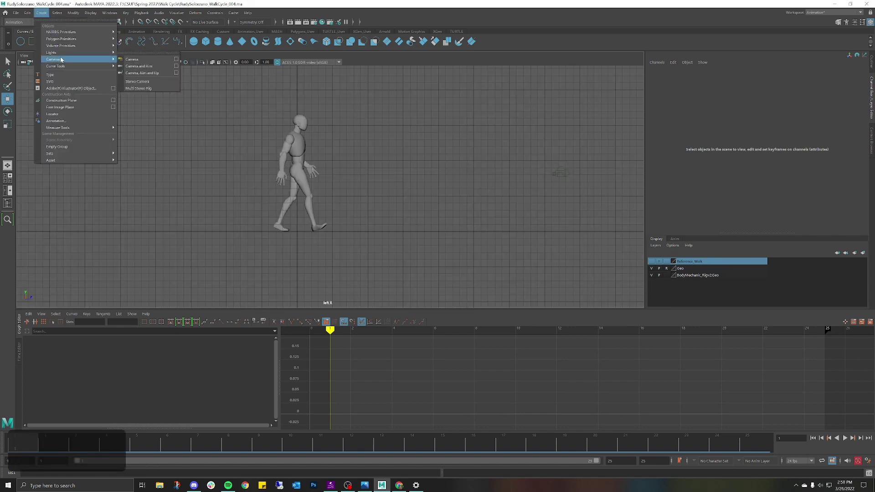
click(123, 59)
mouse_move(360, 232)
mouse_down()
mouse_move(371, 232)
mouse_move(360, 231)
mouse_up()
- Undo the camera move, rotate camera1, and set its Rotate Y to 90
key(ctrl+z)
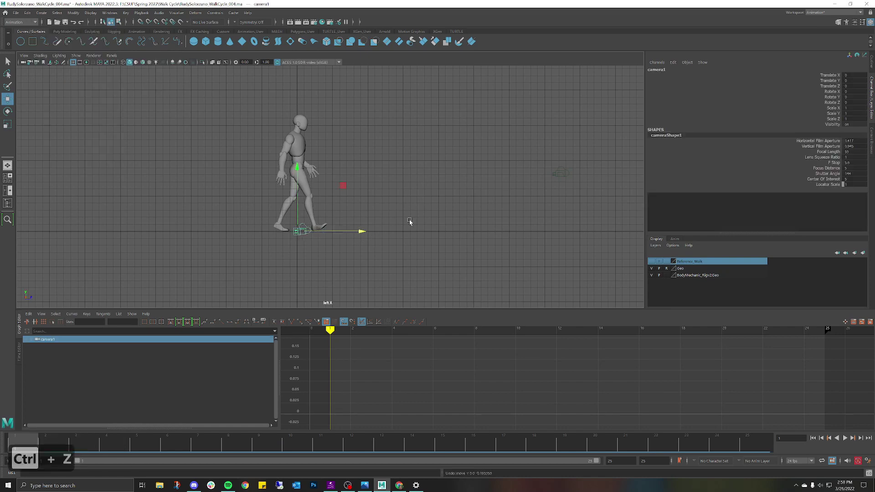
key(r)
key(e)
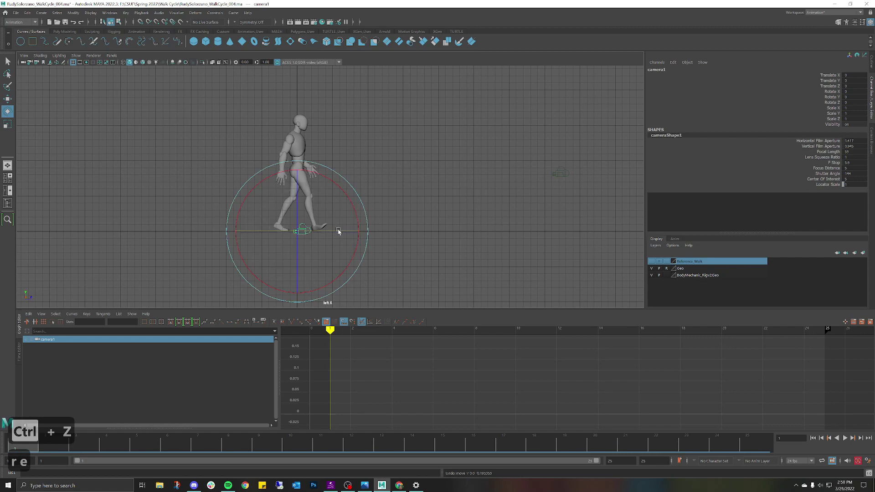
drag(337, 231, 383, 237)
drag(289, 231, 332, 233)
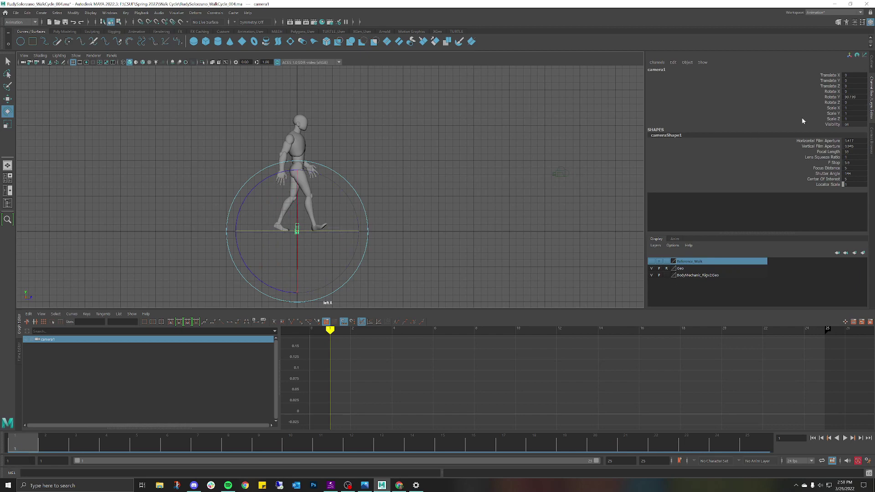
double_click(855, 97)
text(90)
key(Return)
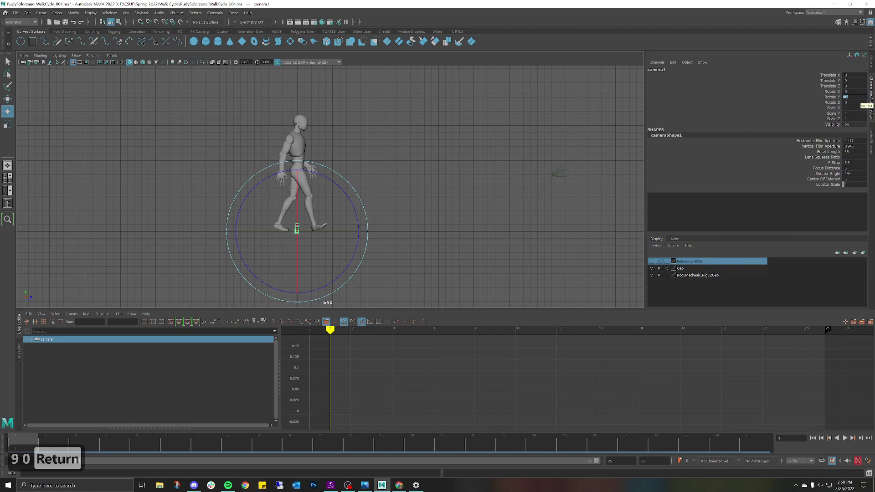
click(818, 86)
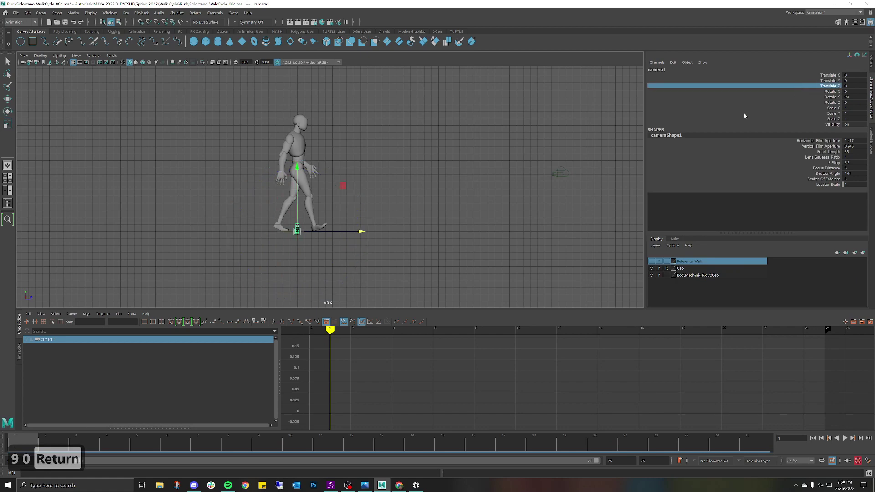
- Switch to the Perspective view and correct camera1's Rotate Y to -90
key(space)
drag(340, 221, 322, 198)
key(r)
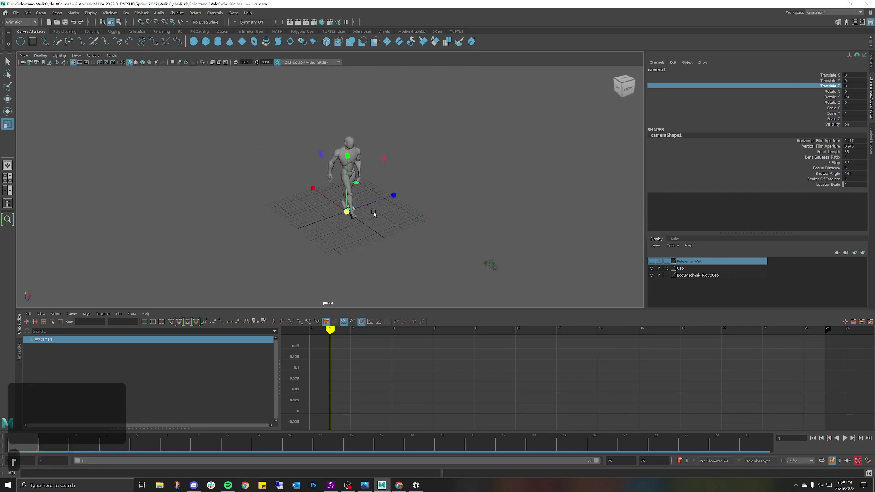
key(e)
drag(357, 244, 340, 242)
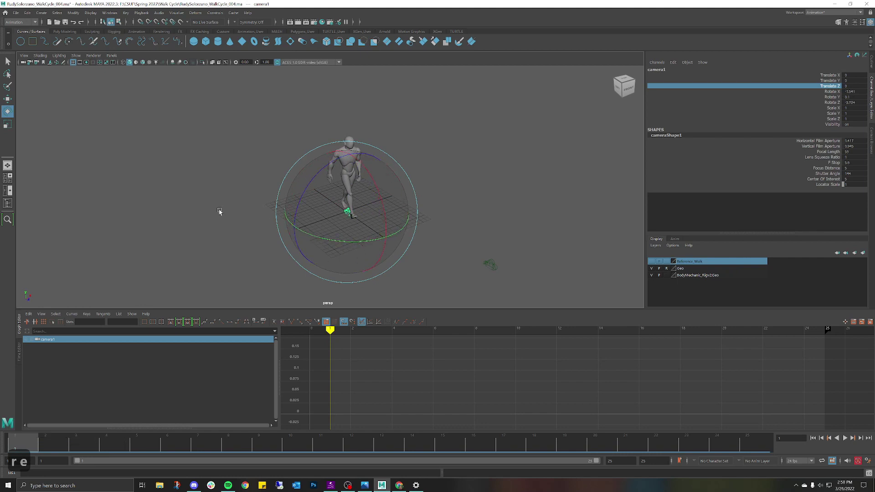
key(ctrl+z)
key(ctrl+z)
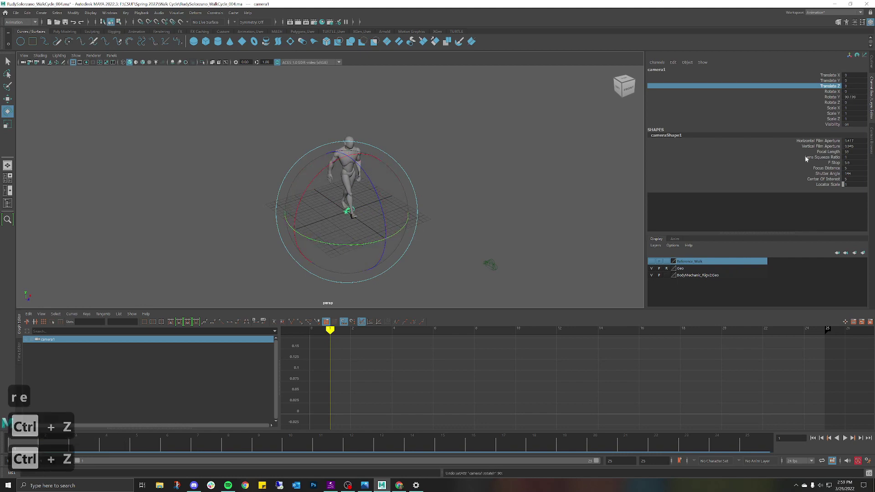
double_click(850, 97)
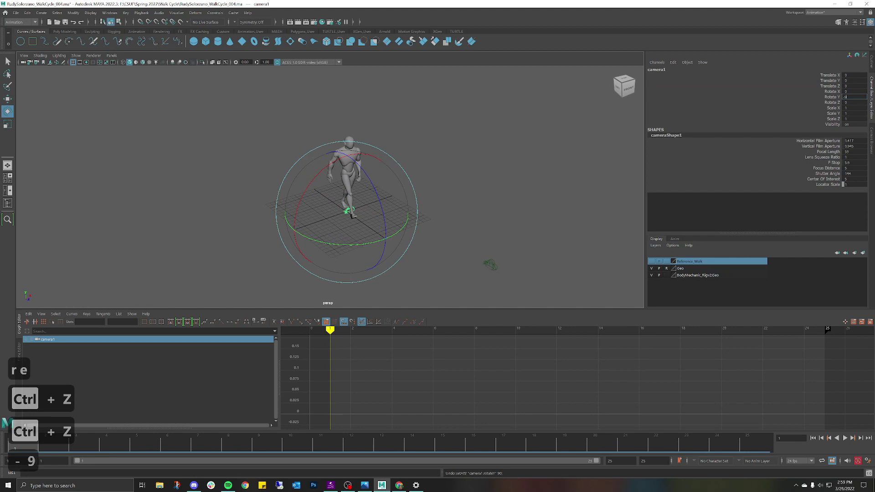
text(-90)
key(Return)
- Reselect camera1, move it out to the character's side, and raise it
click(405, 191)
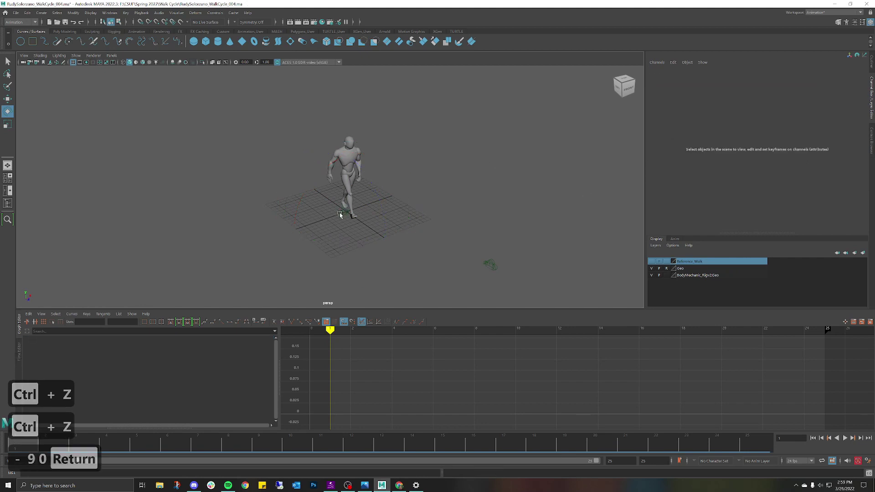
drag(406, 191, 319, 228)
key(w)
drag(398, 196, 279, 230)
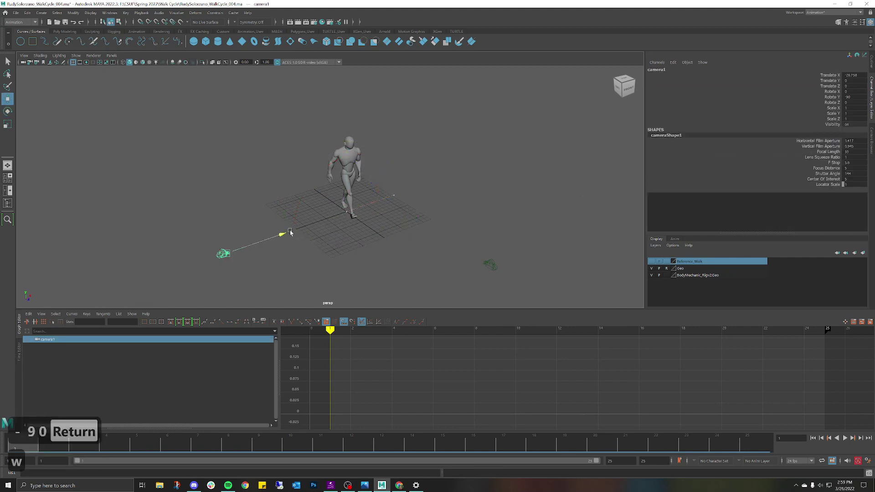
drag(221, 196, 219, 138)
alt+drag(280, 155, 214, 114)
- Look through camera1, show its resolution gate, and narrow the viewport to fit the frame
click(111, 55)
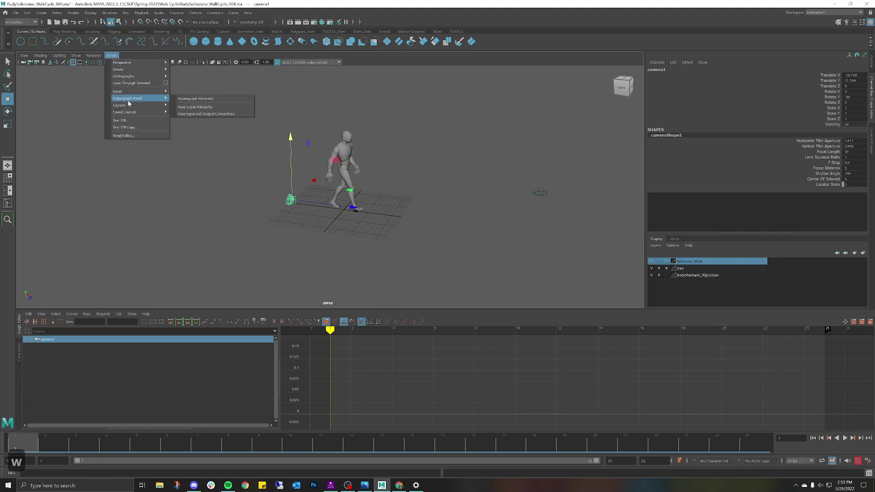
click(139, 83)
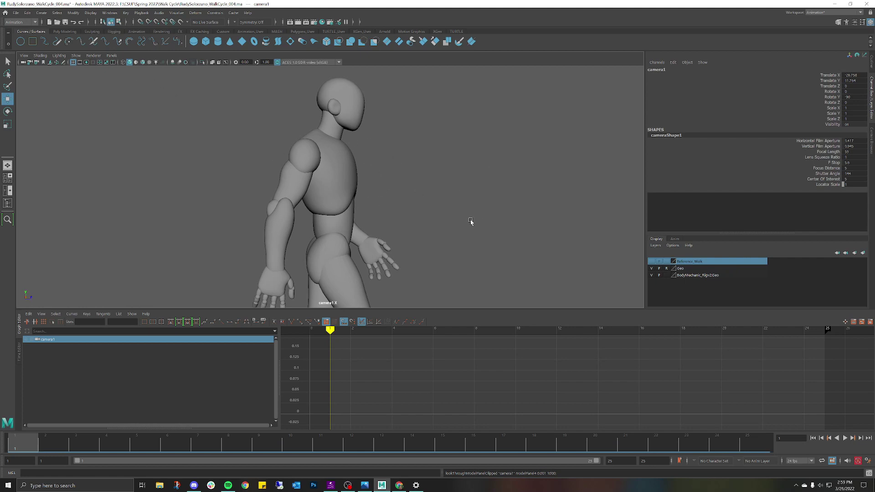
click(80, 62)
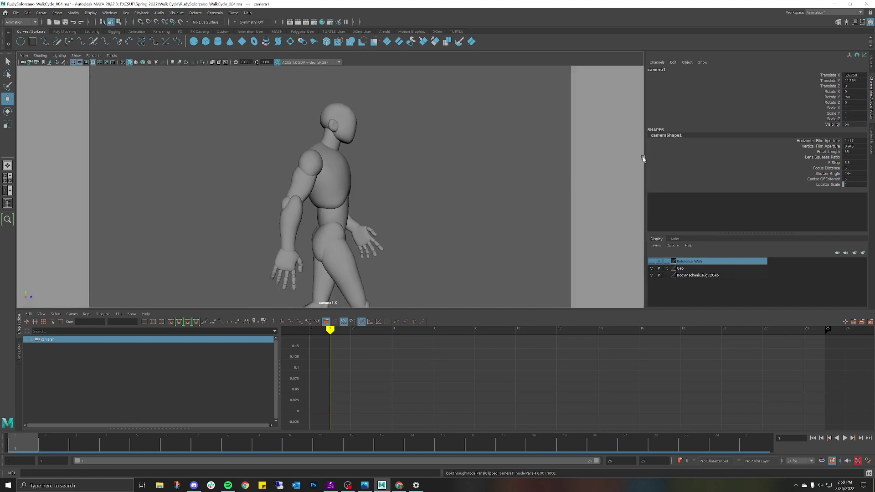
drag(642, 158, 443, 147)
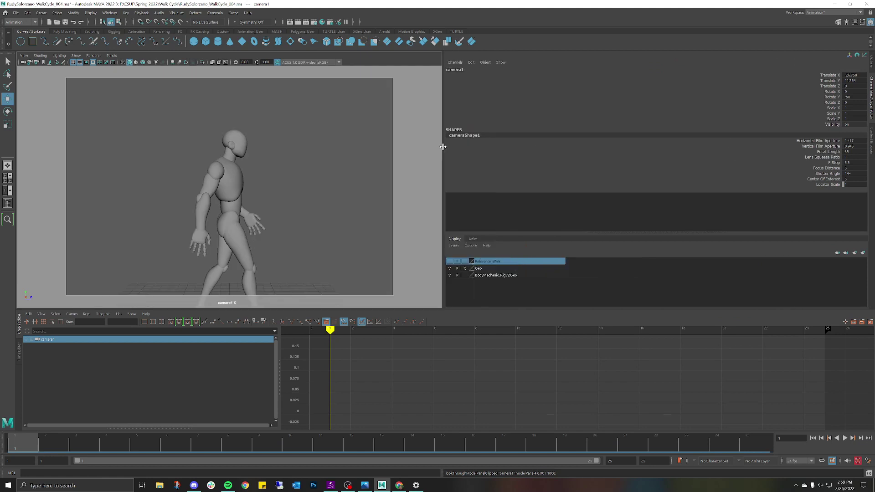
- Tumble, pan and dolly camera1 to frame the whole figure and grid, then preview the walk
alt+drag(267, 218, 269, 114)
alt+middle_drag(270, 113, 215, 49)
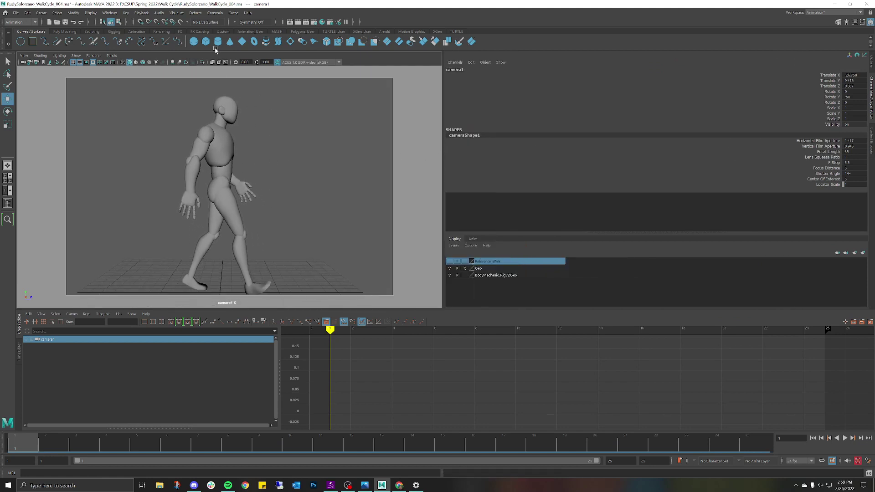
scroll(245, 151, down, 5)
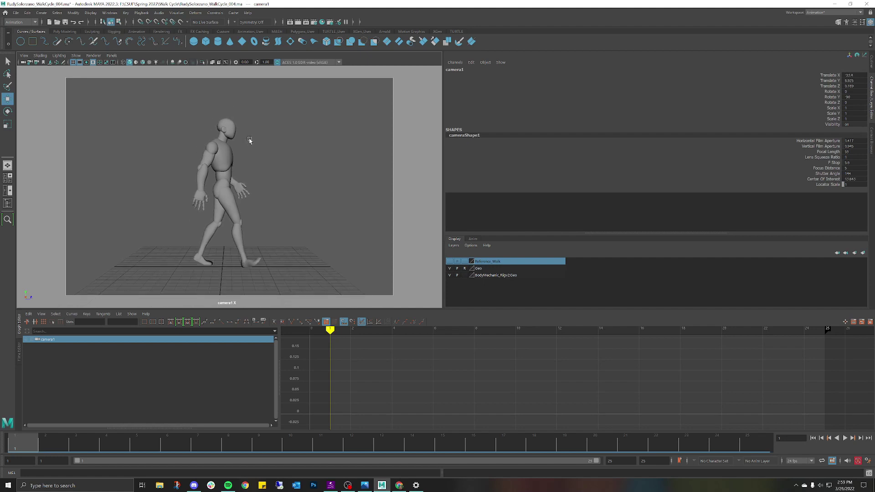
scroll(252, 142, down, 2)
mouse_move(254, 142)
alt+mouse_down()
mouse_move(261, 147)
mouse_move(249, 133)
alt+mouse_up()
alt+middle_drag(250, 133, 253, 132)
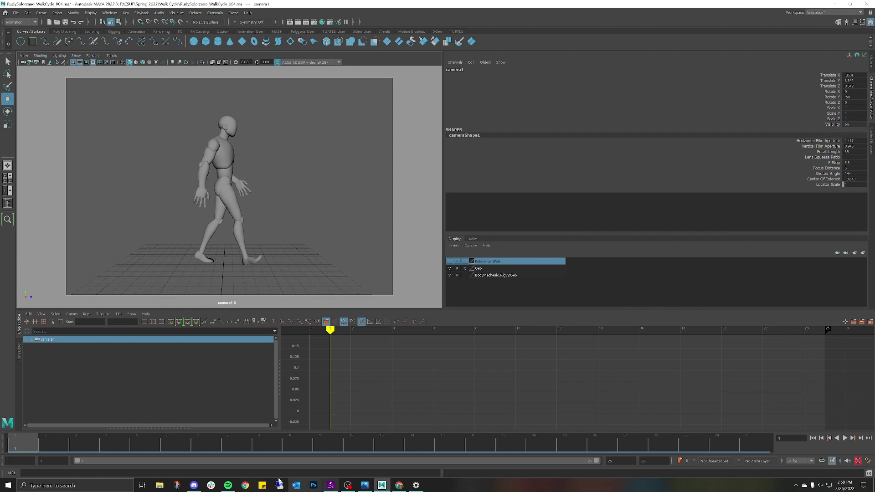
key(alt+v)
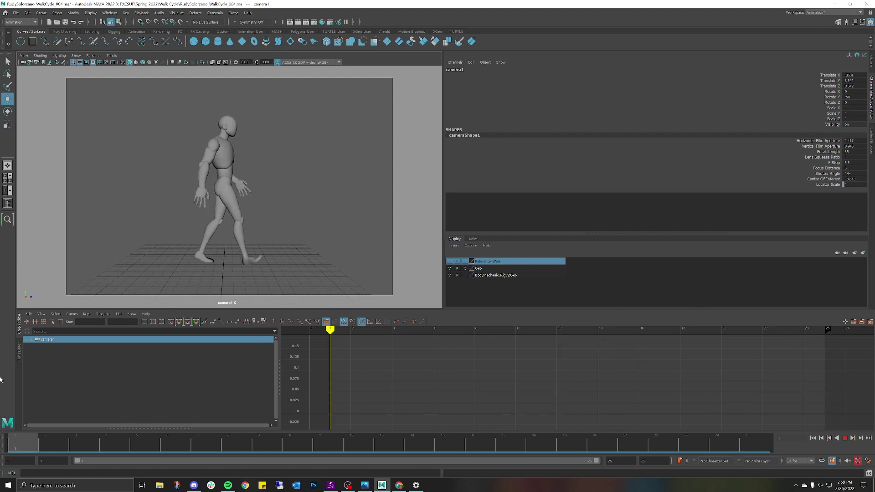
key(alt+v)
- Rename camera1 to Side_Cam in the Channel Box
click(463, 68)
text(Sif)
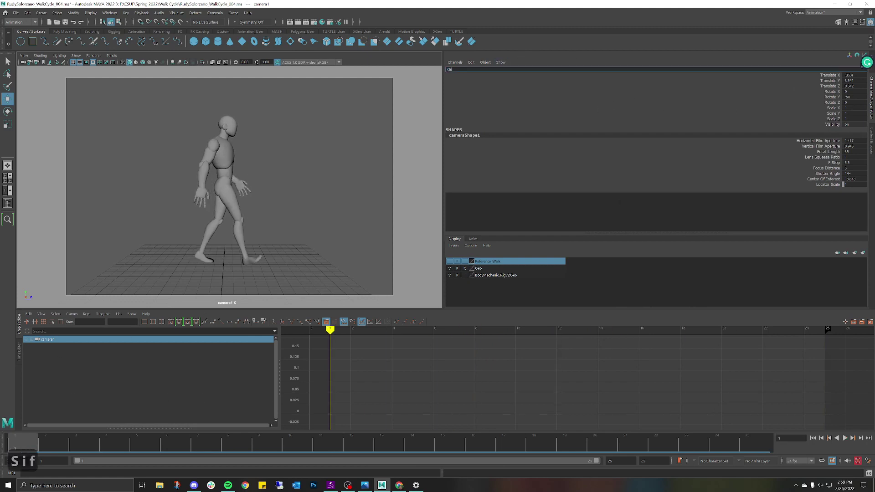
key(BackSpace)
text(de_Cam)
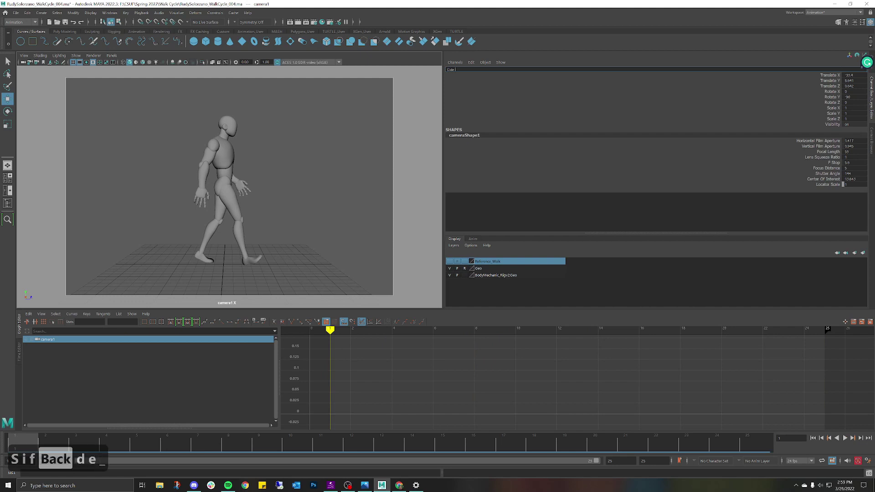
key(Return)
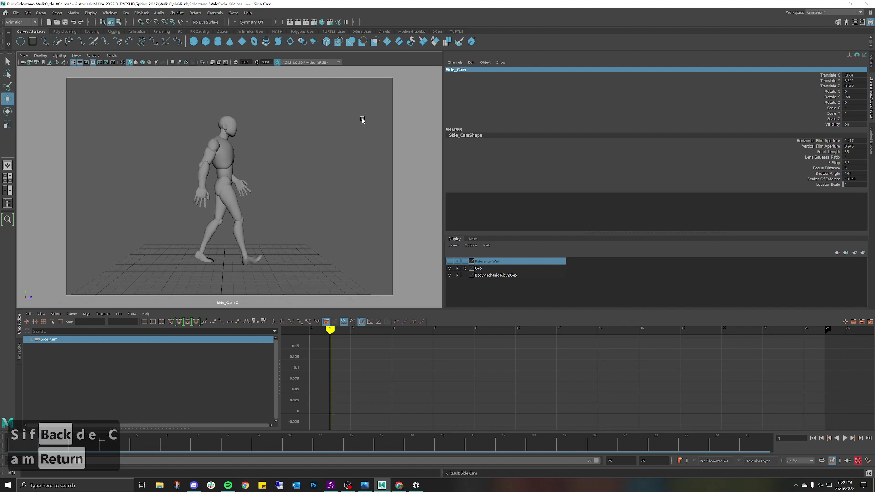
- Freeze all of Side_Cam's transform channels, lock them, then deselect the camera
drag(823, 77, 836, 121)
right_click(836, 120)
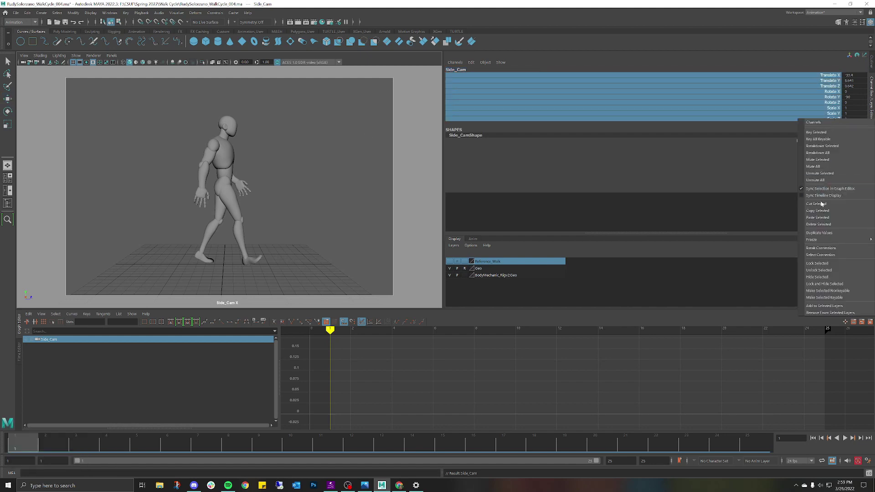
mouse_move(820, 240)
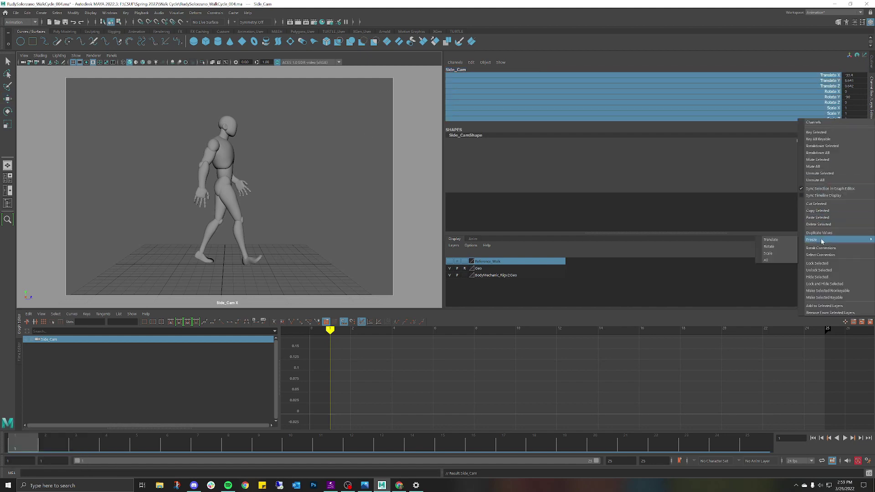
click(770, 260)
right_click(841, 117)
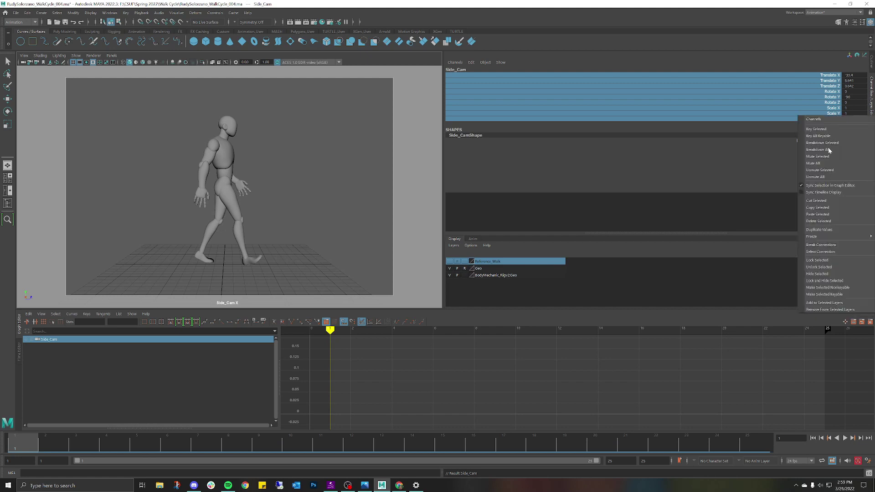
click(822, 267)
click(411, 152)
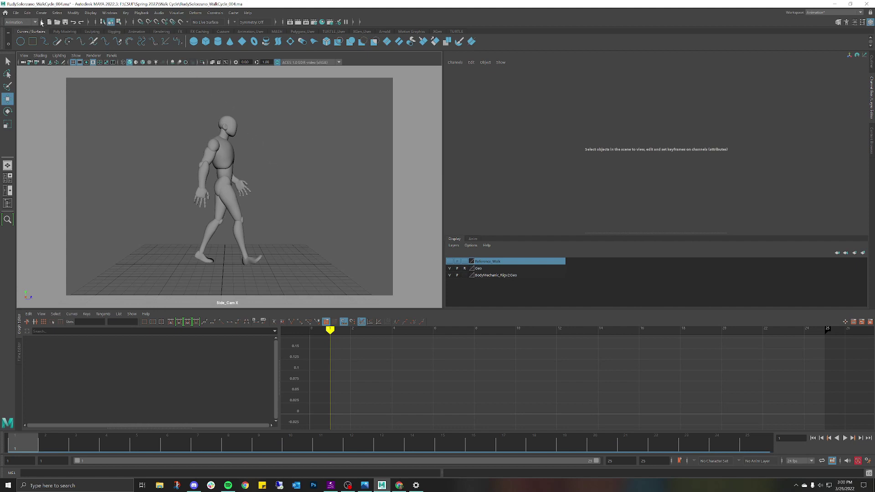
- Switch to the Rendering menu set and open Render Settings
click(34, 22)
click(20, 59)
click(183, 13)
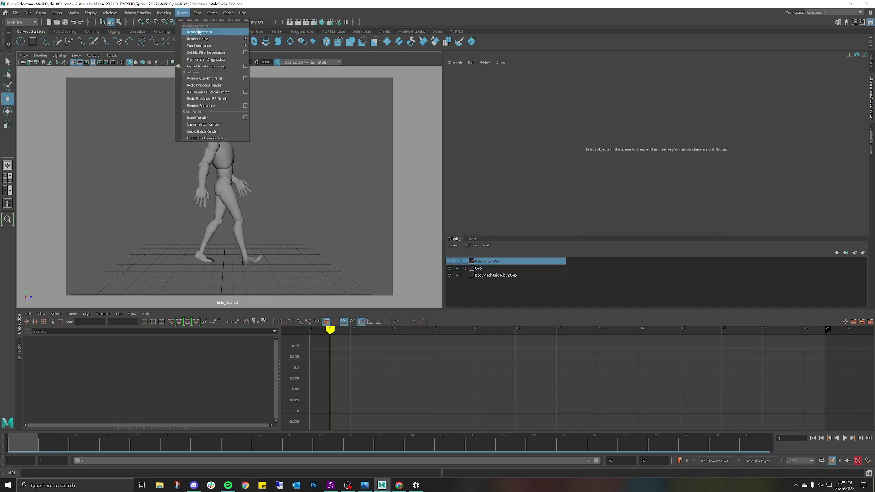
click(198, 32)
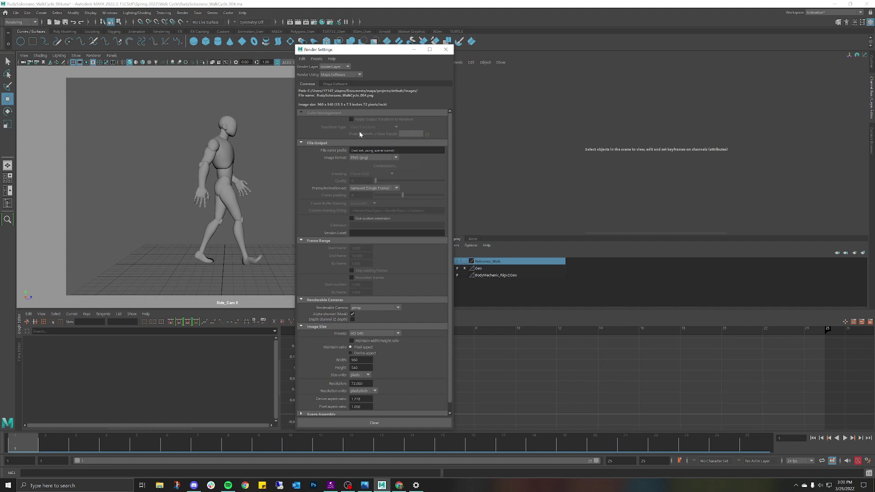
- Confirm Render Using stays set to Maya Software
click(356, 75)
click(360, 74)
scroll(397, 196, down, 1)
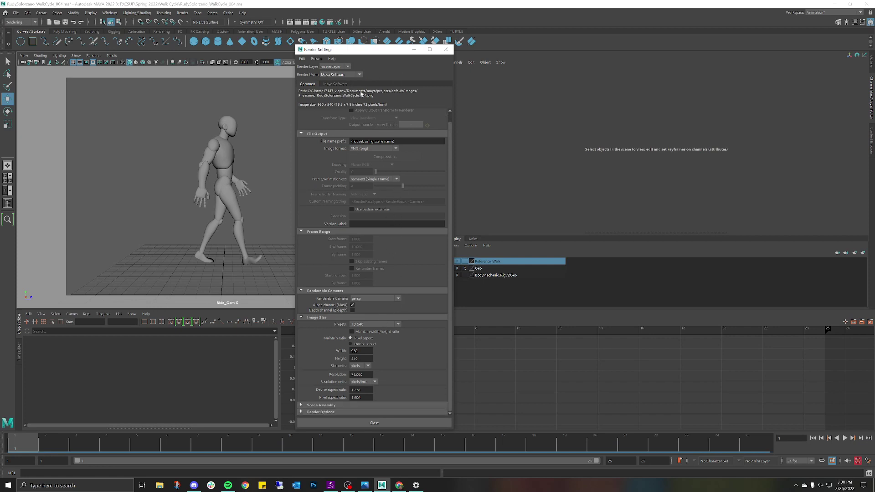
click(359, 75)
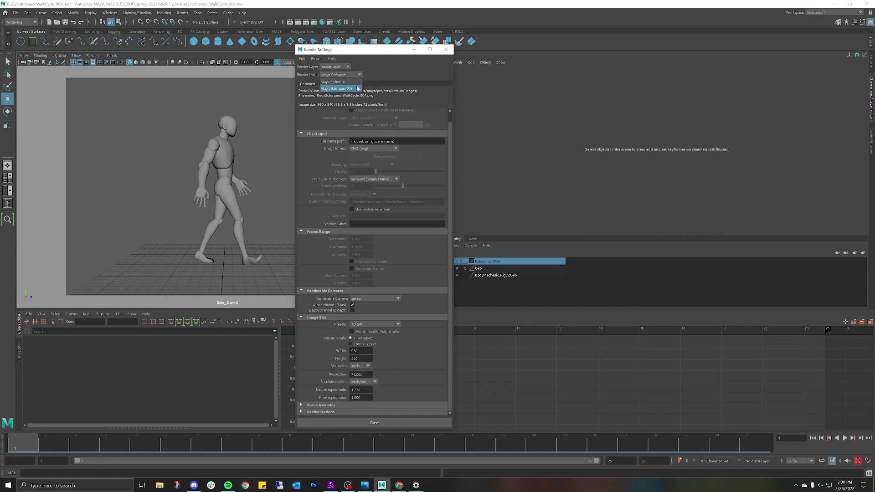
click(382, 78)
click(359, 77)
click(373, 77)
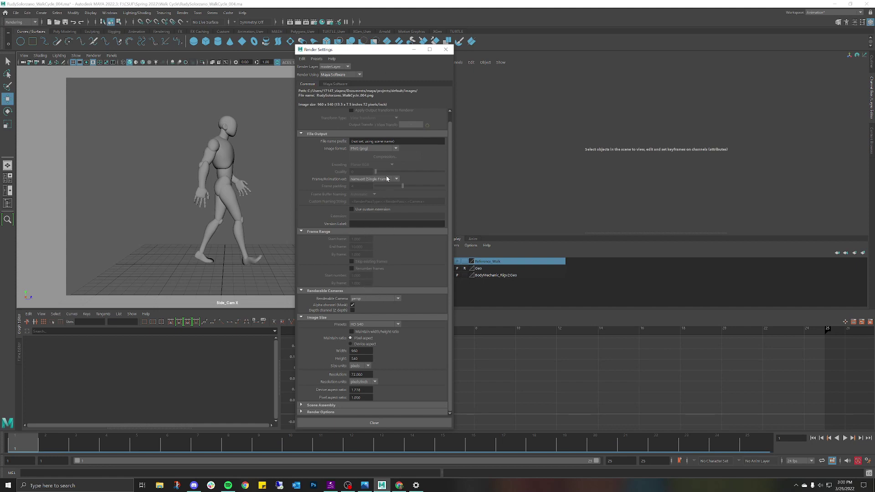
- Set the image format to AVI (avi) and the End frame to 24
click(396, 149)
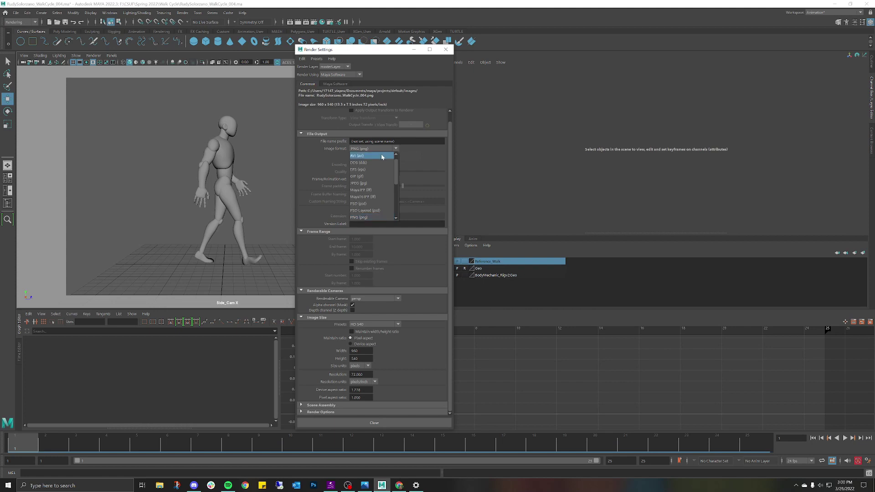
click(382, 157)
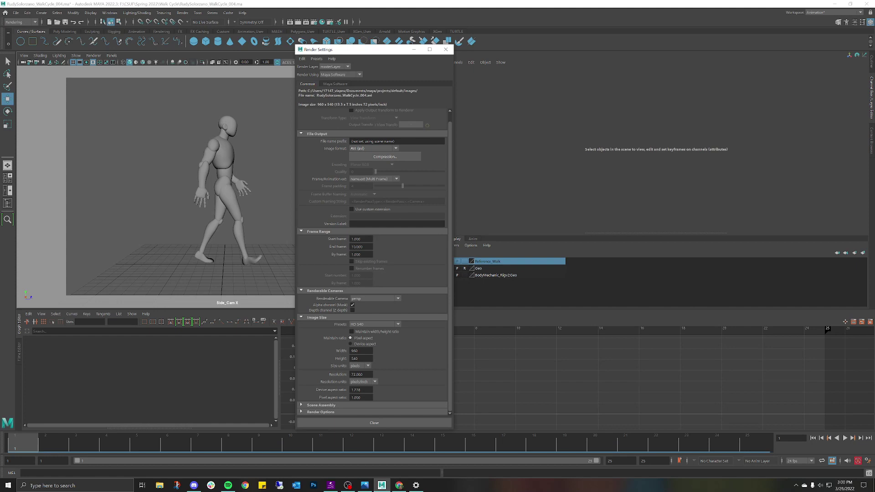
double_click(358, 247)
text(24)
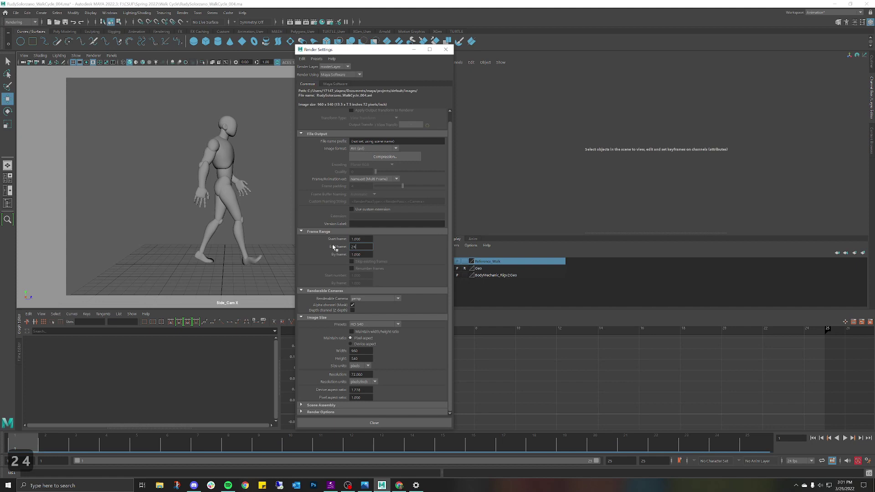
key(Return)
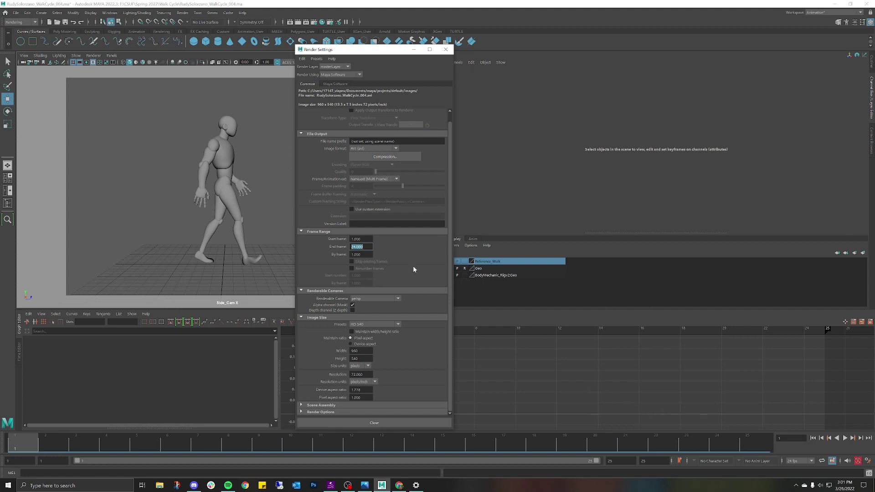
- Make Side_Cam the renderable camera and choose the HD 720 image size preset
click(397, 299)
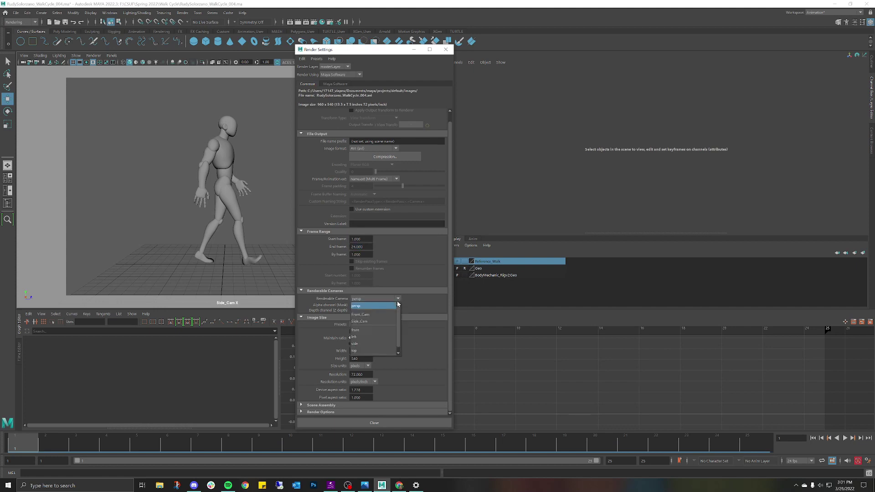
click(370, 321)
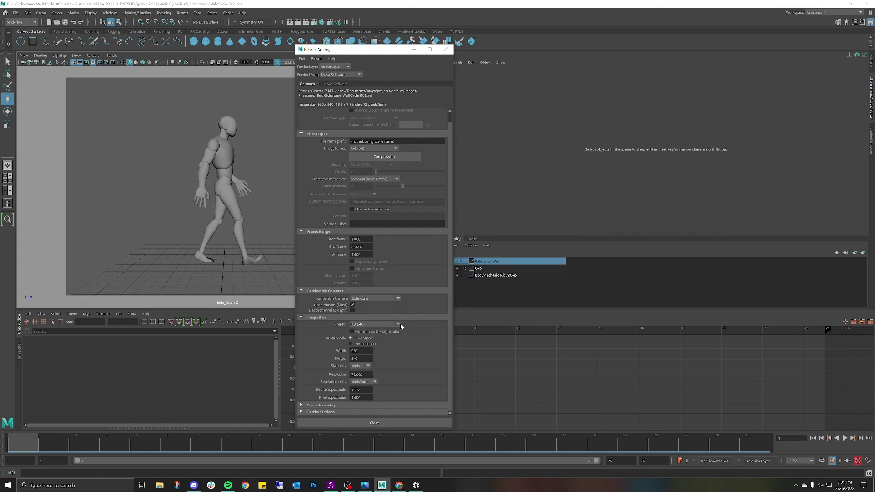
click(399, 325)
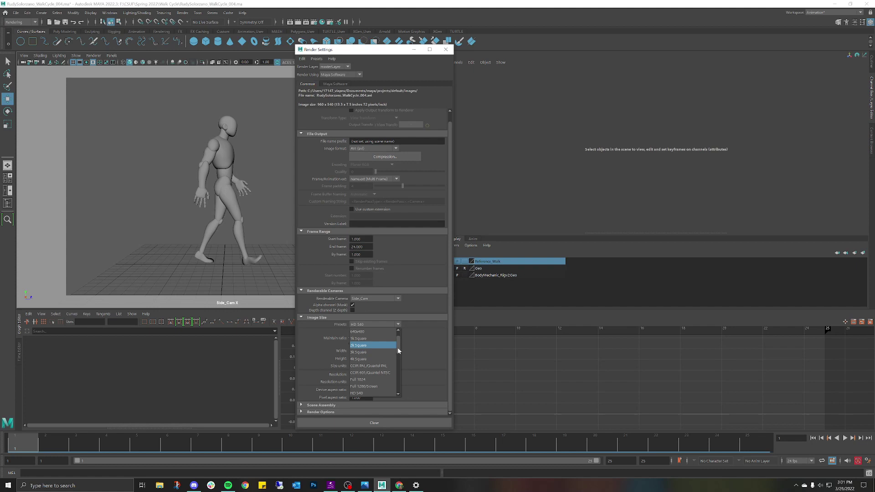
scroll(399, 350, down, 2)
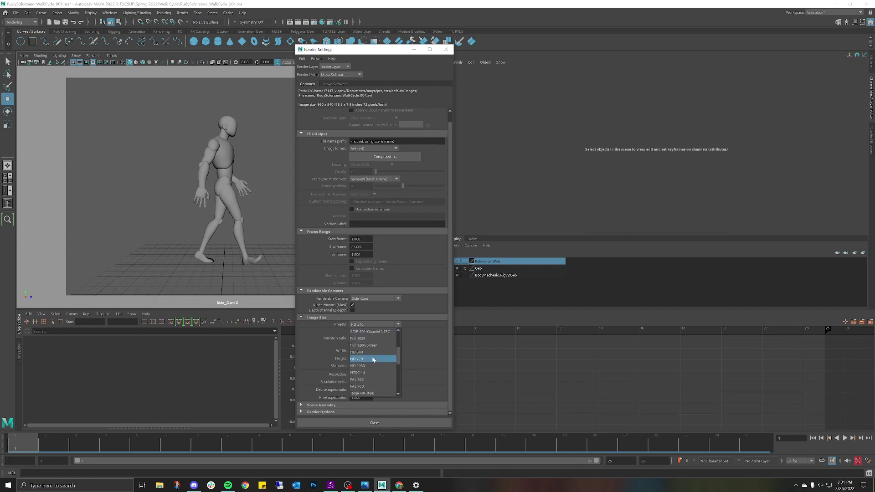
click(373, 360)
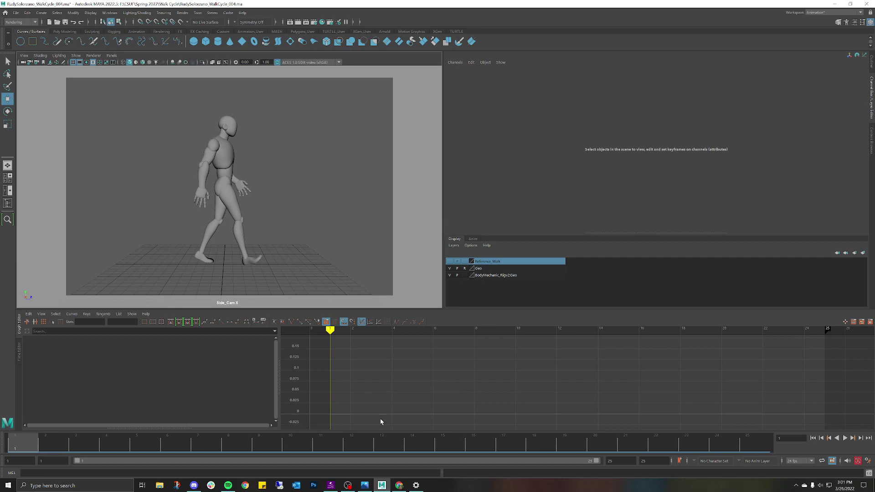
- Close Render Settings, return to the Animation menu set and bring up the Playback menu
click(381, 420)
click(35, 22)
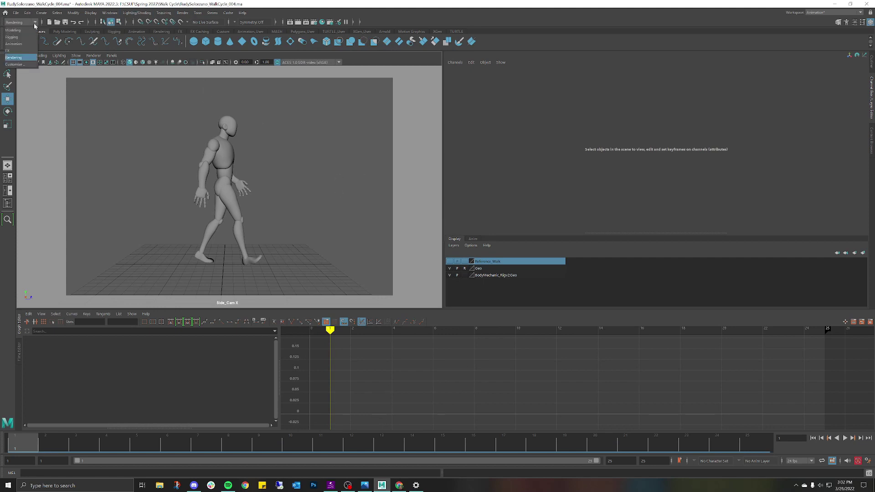
click(14, 44)
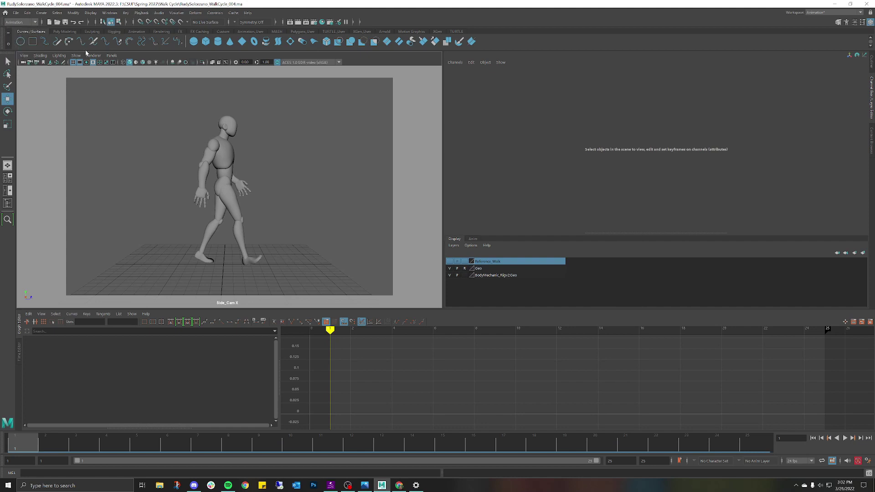
click(142, 13)
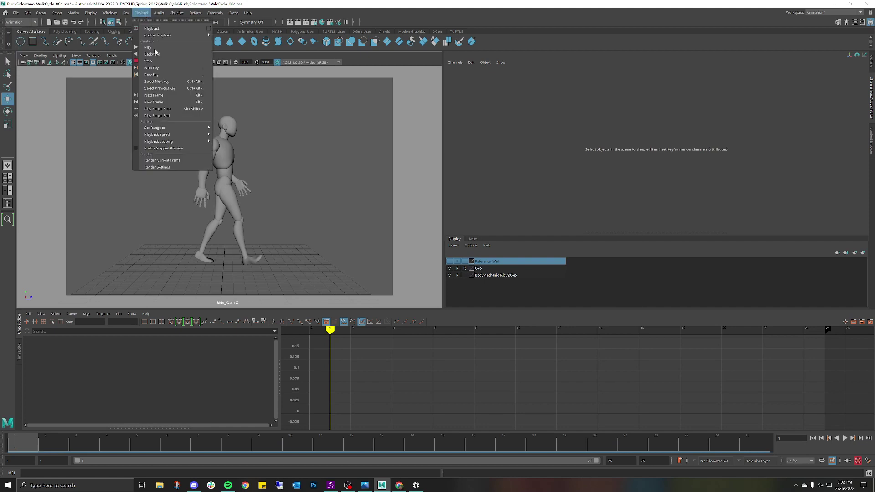
right_click(296, 436)
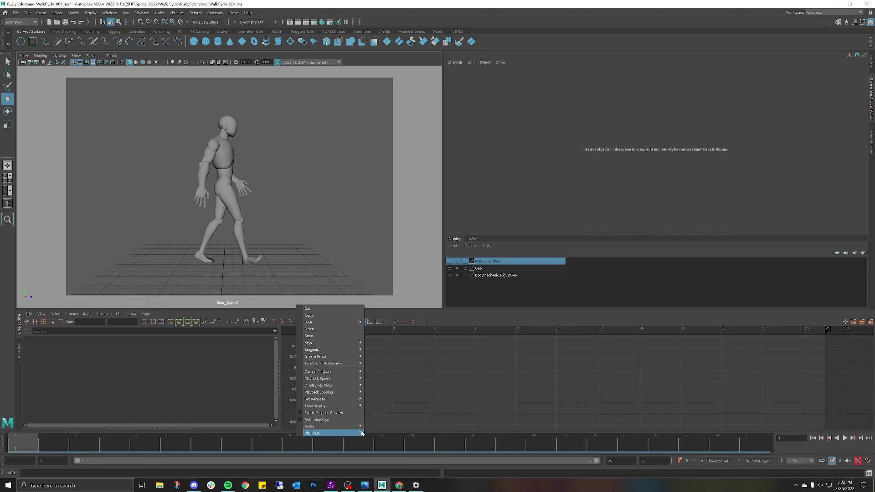
click(141, 13)
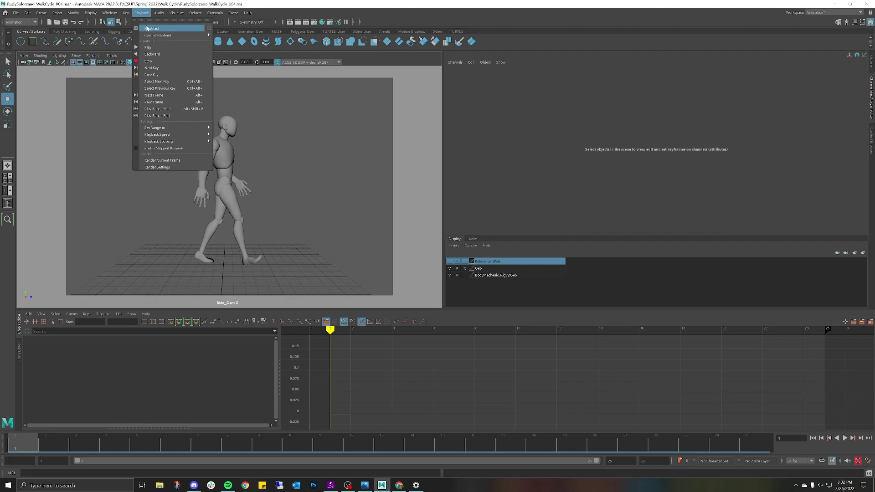
- Set the playblast End time to 24, keeping avi format, no encoding and 1.00 scale
click(209, 30)
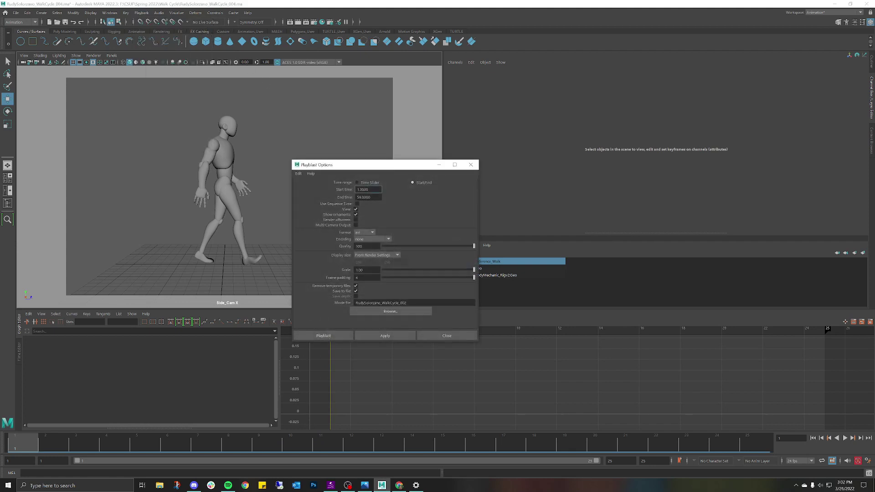
drag(389, 170, 489, 170)
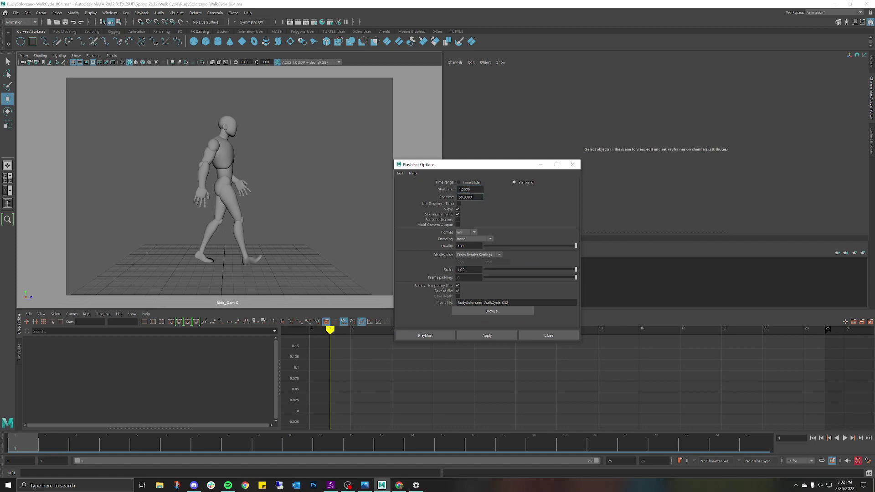
double_click(465, 197)
text(24)
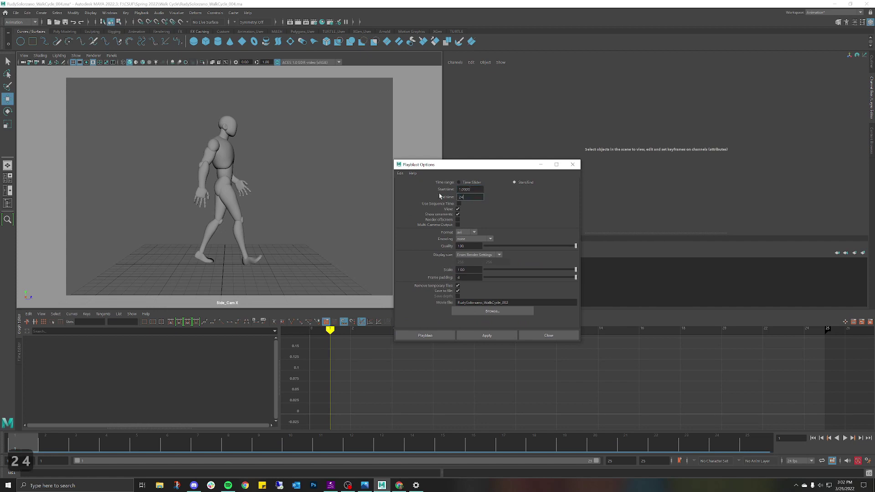
click(475, 232)
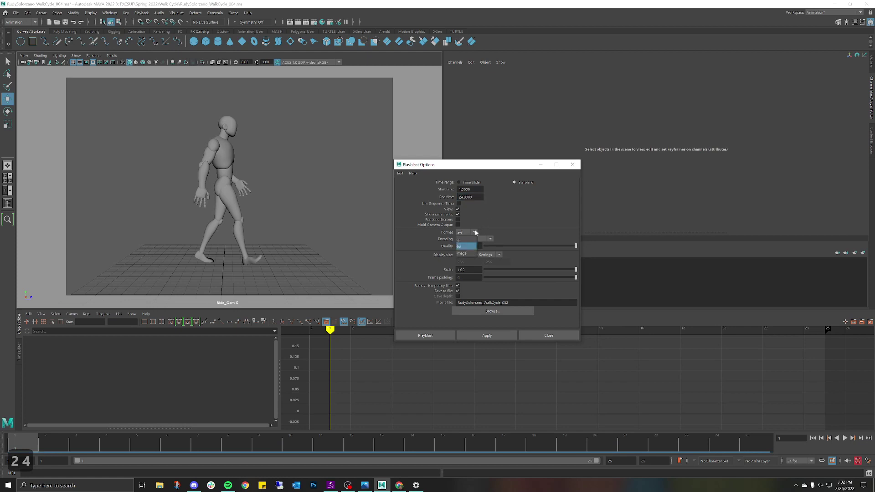
click(475, 232)
click(490, 239)
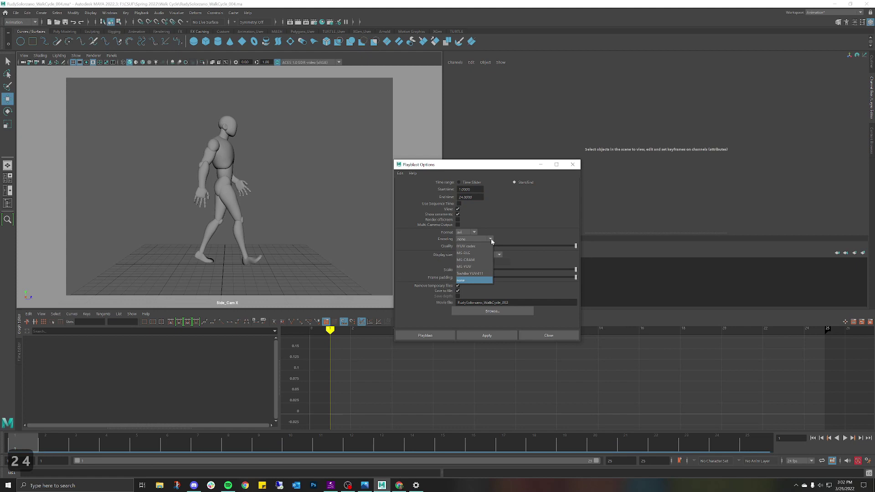
click(503, 237)
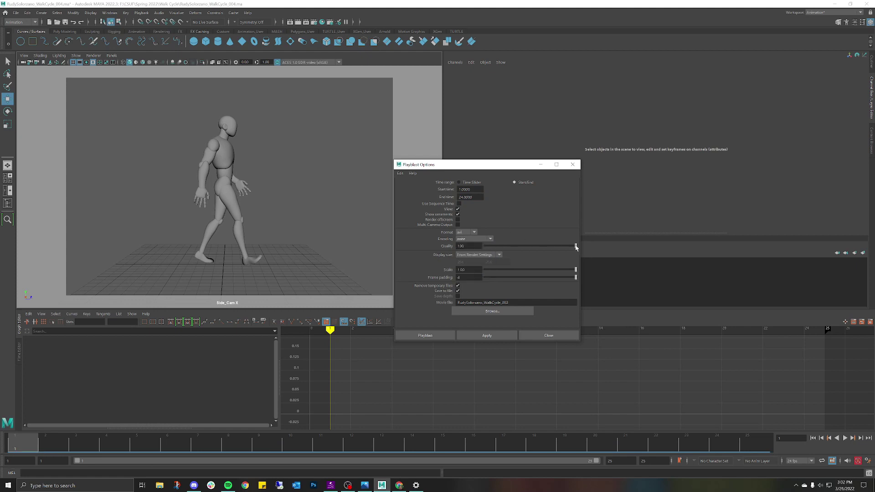
mouse_move(575, 248)
mouse_down()
mouse_move(539, 247)
mouse_move(587, 253)
mouse_up()
click(468, 270)
- Browse to F:\CSUF\Spring 2022\Walk Cycle for the playblast movie
click(501, 311)
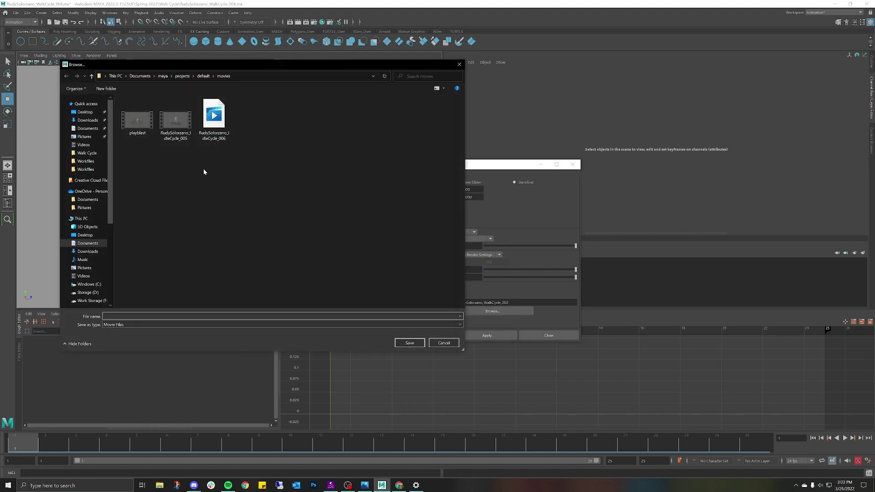
scroll(87, 230, down, 3)
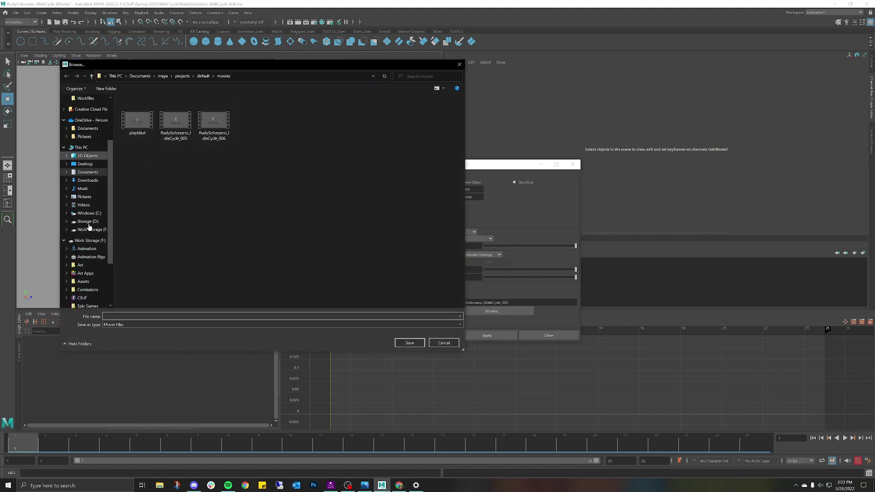
click(82, 298)
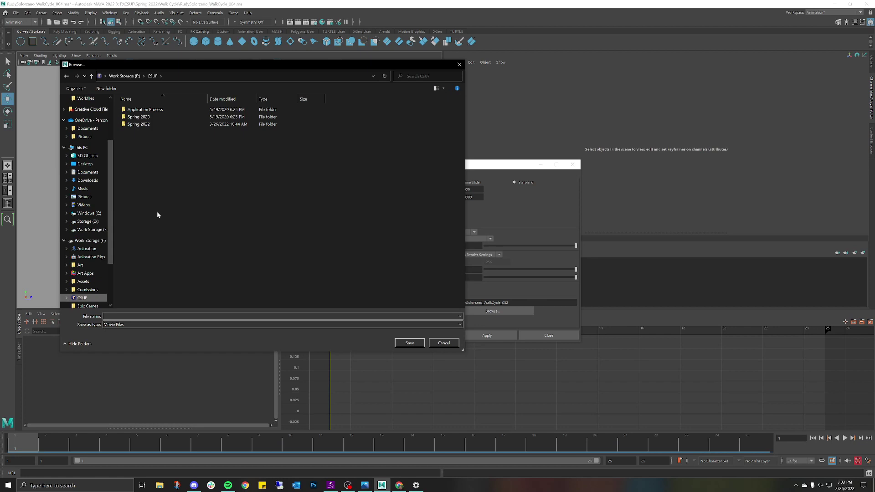
double_click(136, 123)
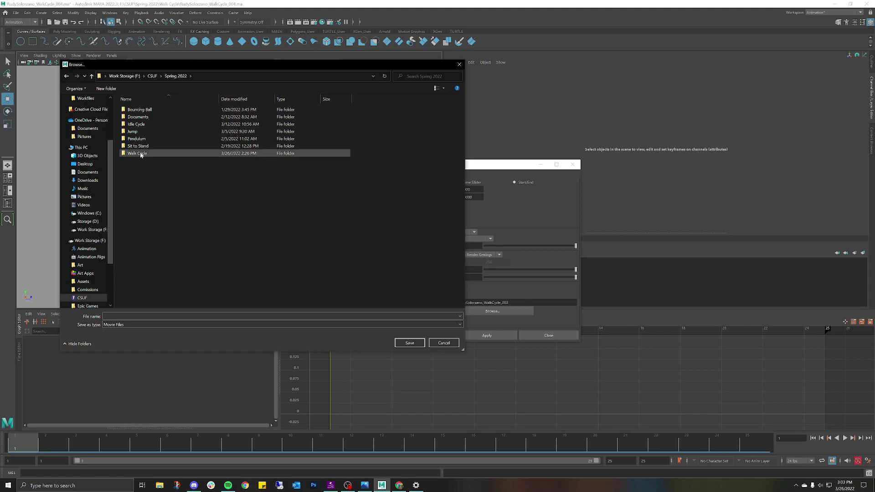
double_click(140, 153)
- Create a new folder named Playblasts inside Walk Cycle
right_click(148, 140)
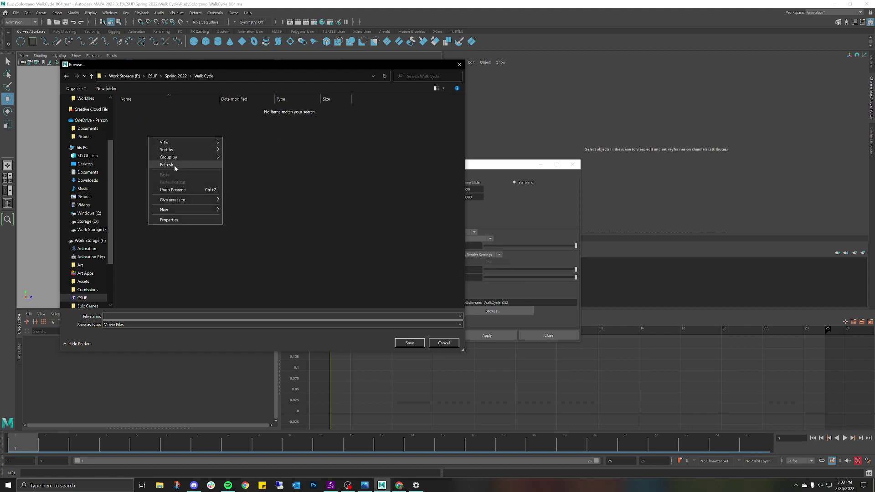
click(231, 211)
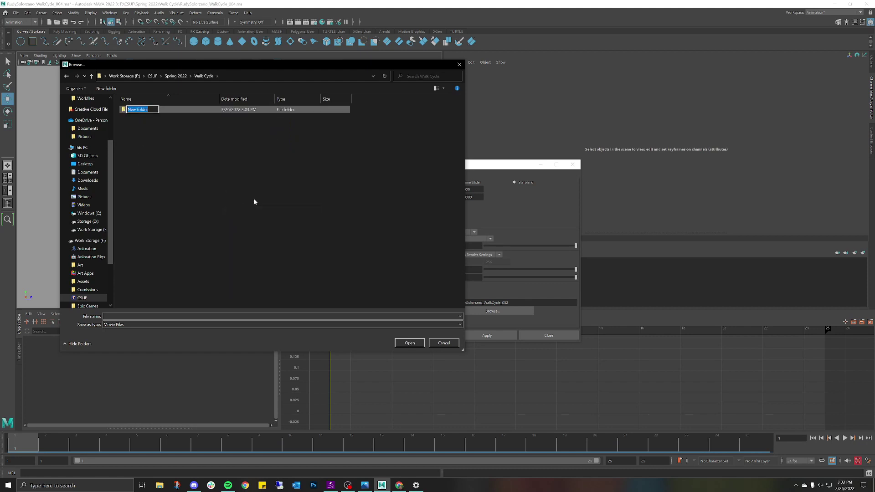
text(PLa)
key(BackSpace)
key(BackSpace)
text(la)
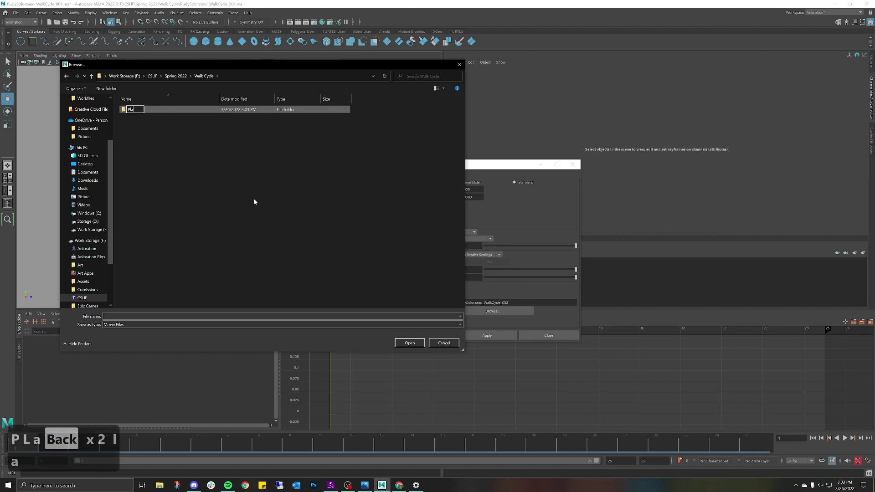
text(yblasts)
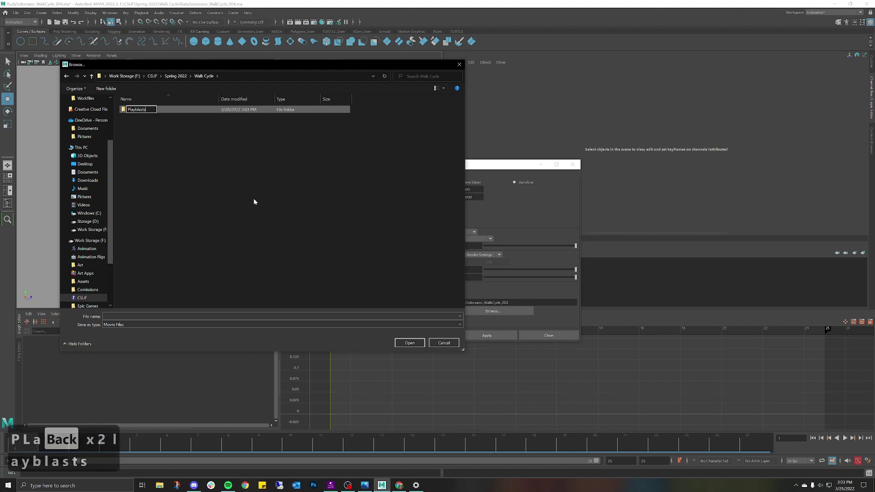
key(Return)
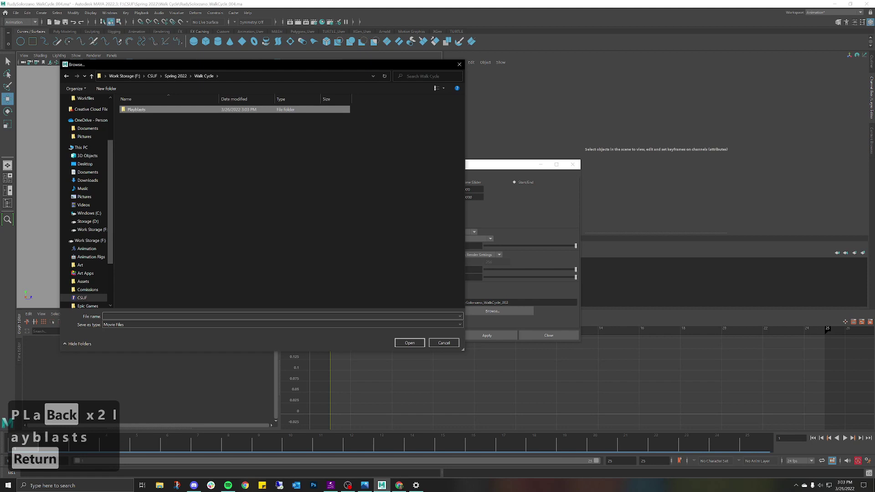
- Open Playblasts and enter a file name ending in _WalkCycle_001, prefixed with the creator's surname
double_click(144, 111)
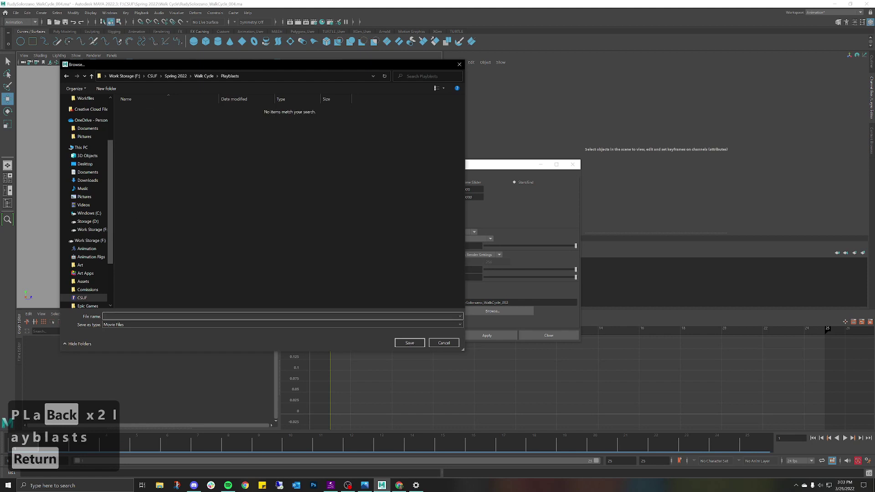
text(Rudy S)
key(BackSpace)
key(BackSpace)
text(So)
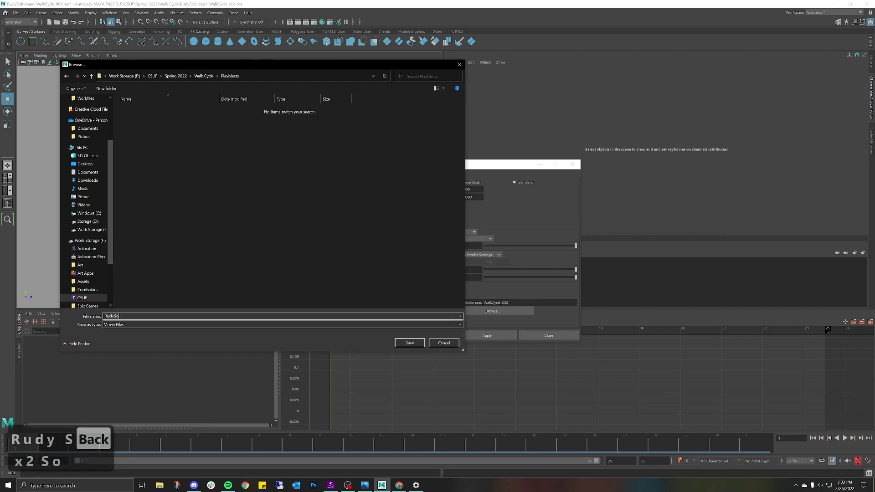
text(lorzano)
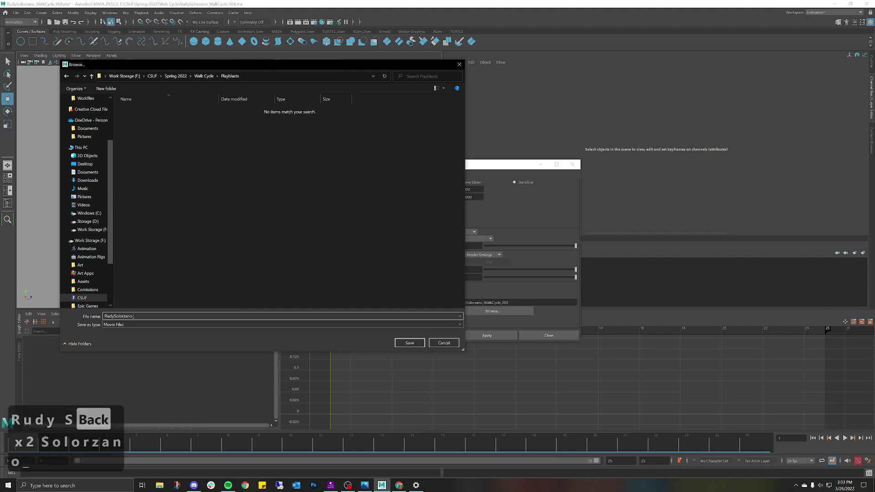
text(_Walk)
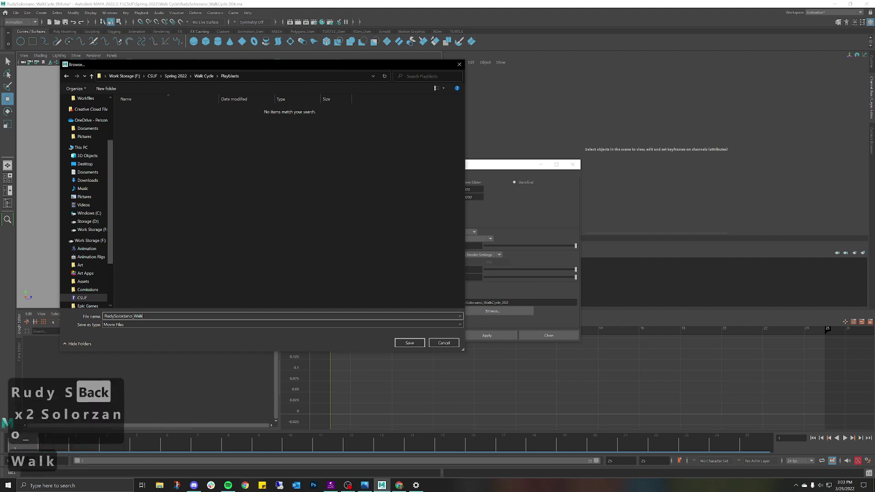
text(Cycle)
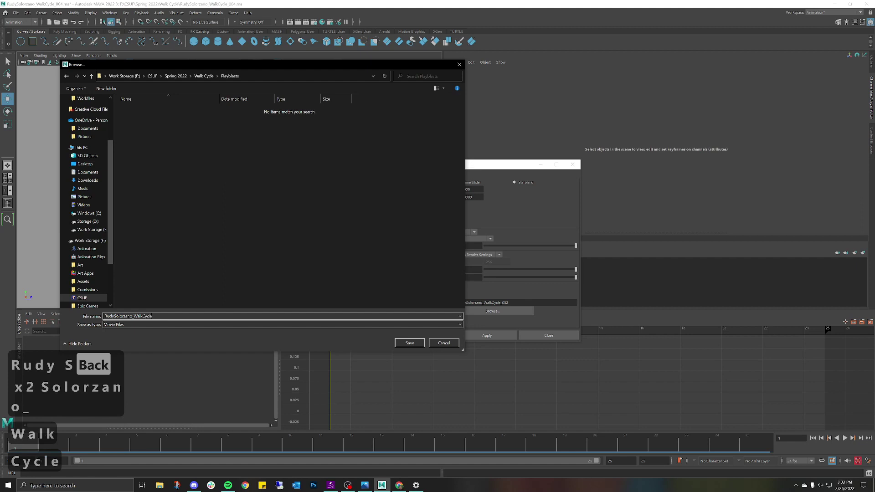
text(_)
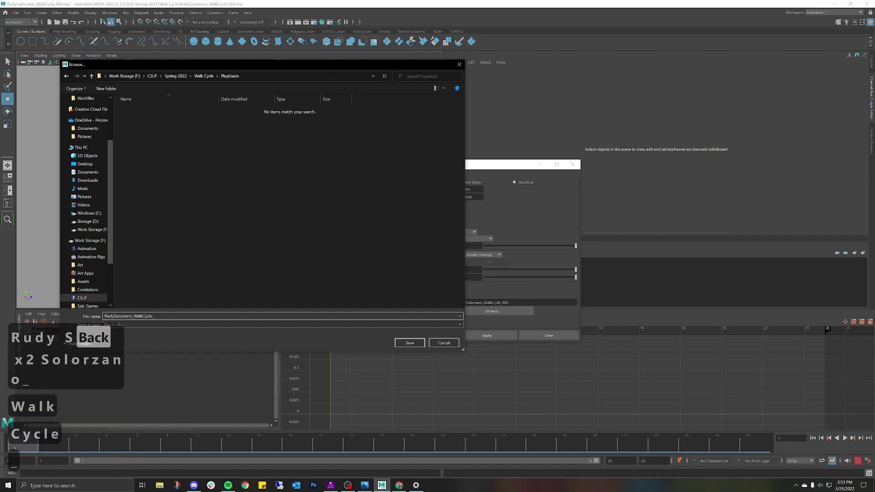
text(001)
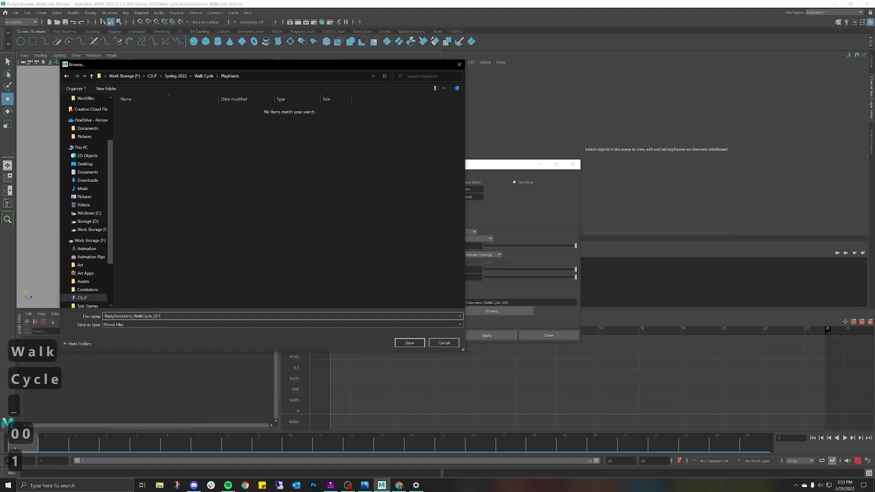
- Record the playblast and replay the WalkCycle_001 movie in Movies & TV
click(409, 343)
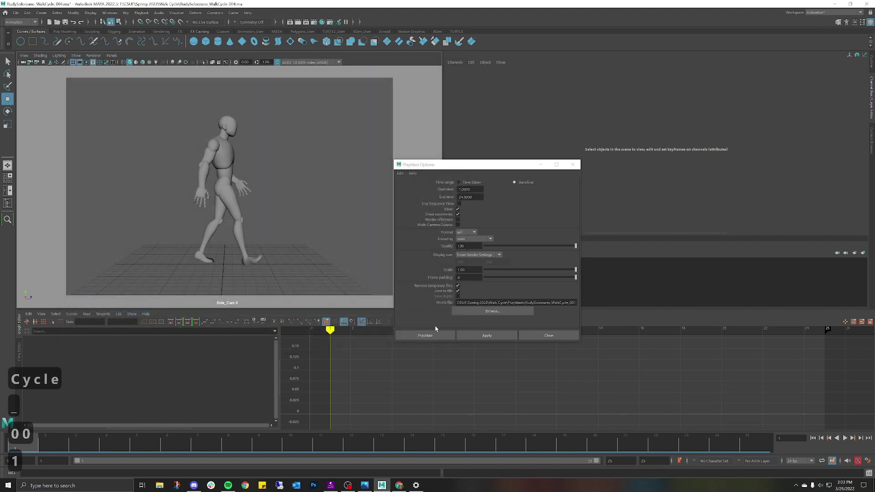
click(444, 337)
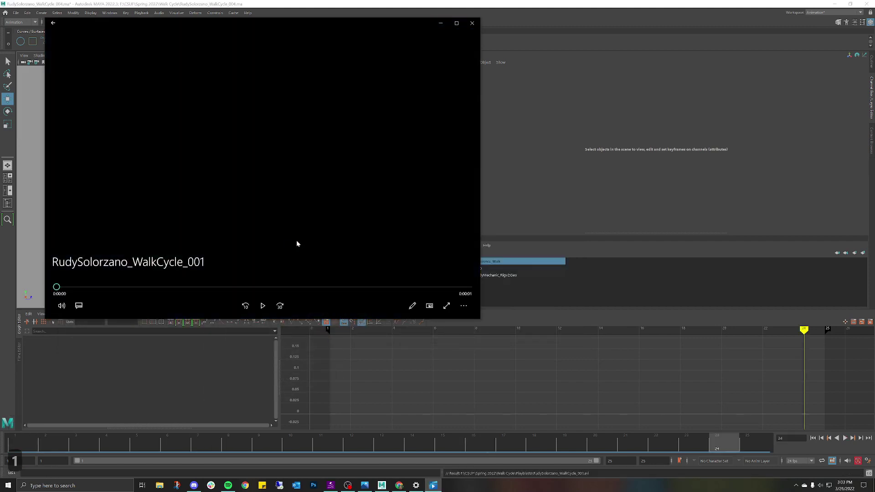
click(263, 306)
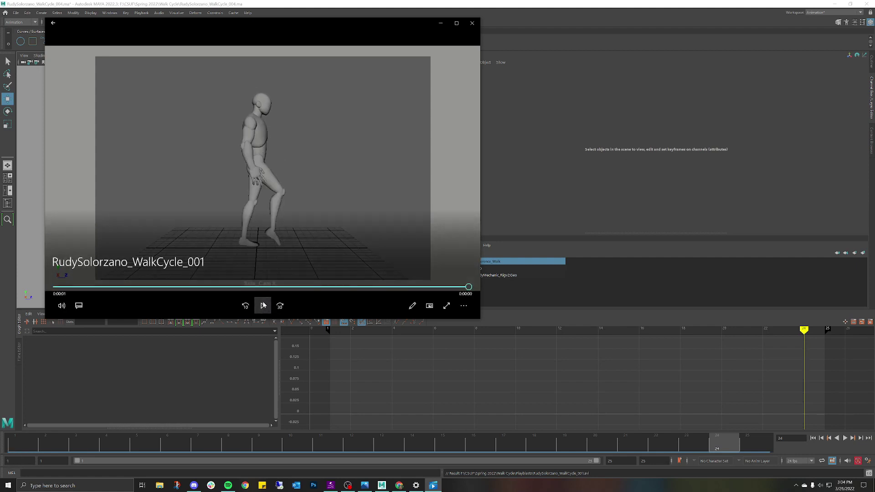
click(263, 306)
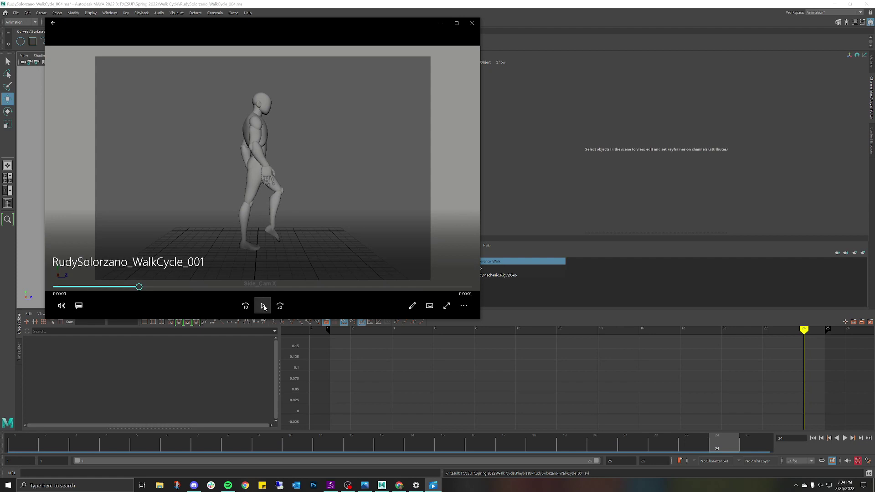
click(263, 306)
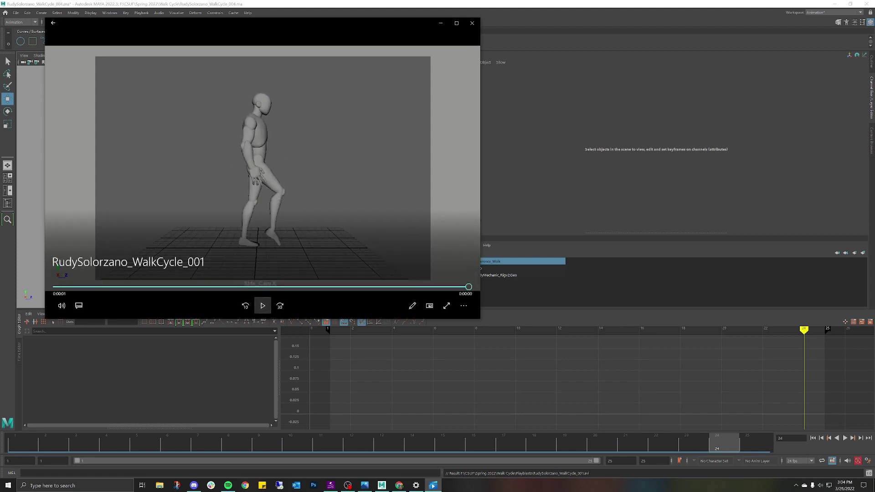
click(264, 306)
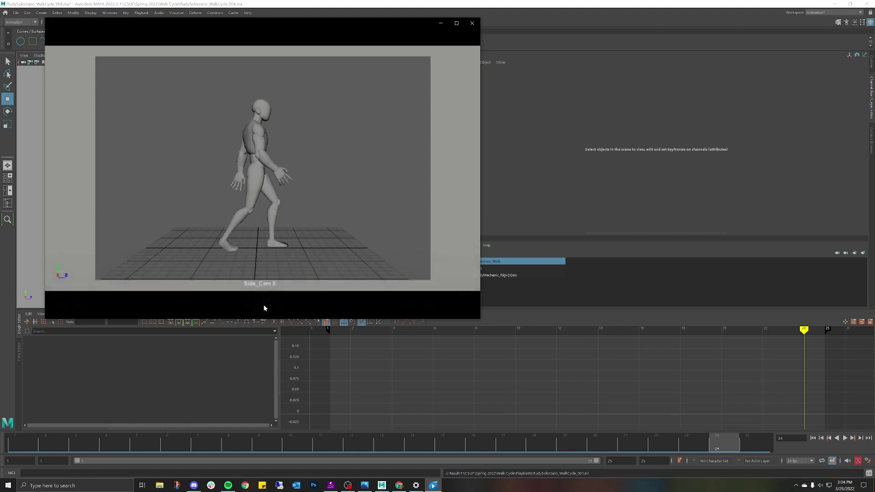